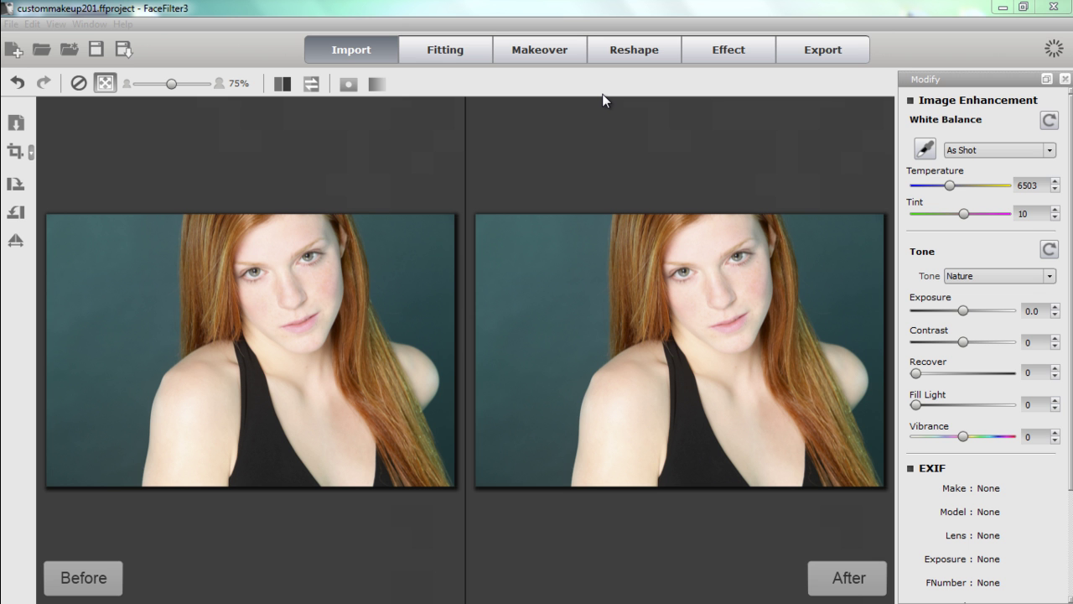
# Clear the existing makeup from the portrait with the _No Effect makeover template.
pyautogui.click(444, 52)
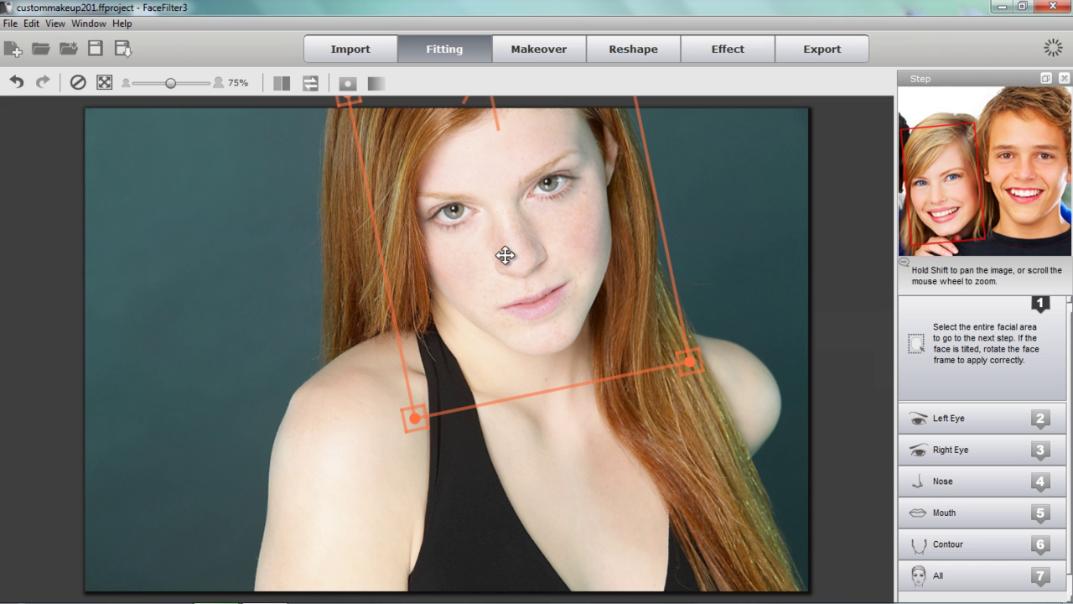
pyautogui.click(551, 48)
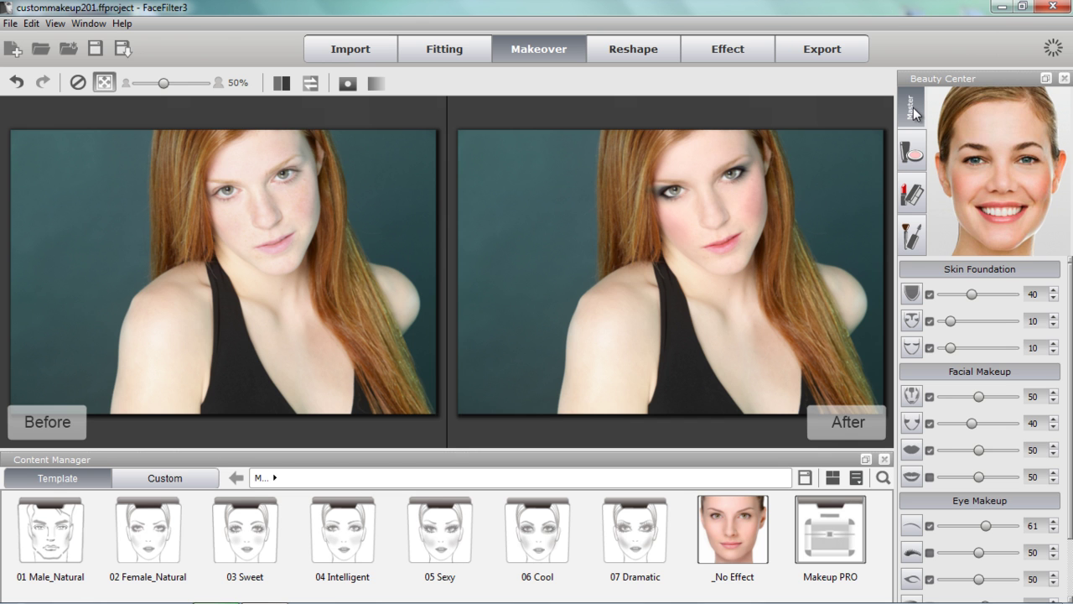
pyautogui.doubleClick(734, 534)
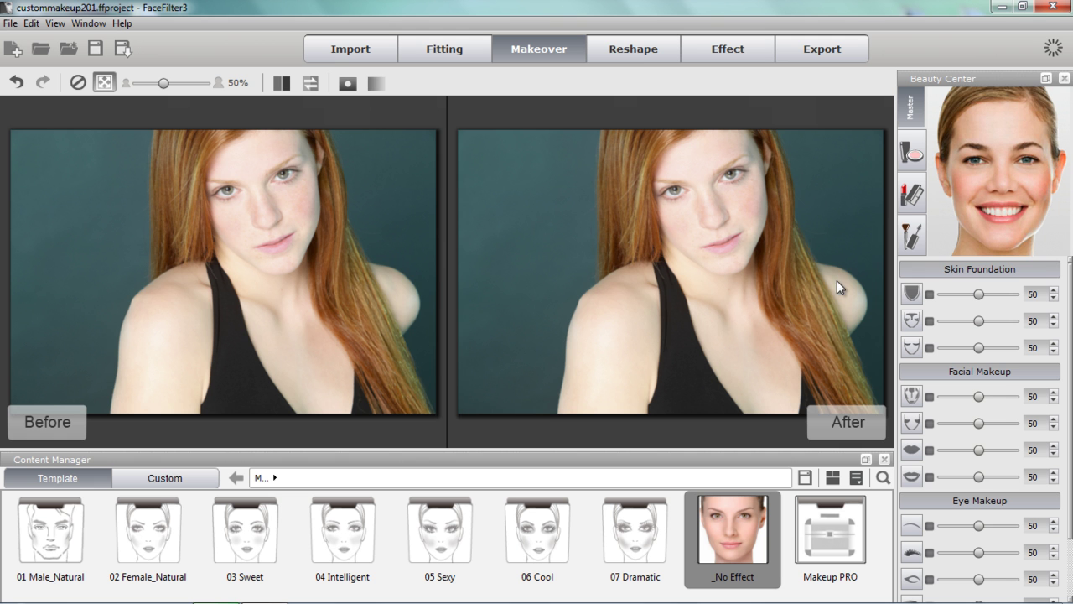
# Apply the Cleopatra highlight and contour template from the Dramatic set to the face.
pyautogui.scroll(4, 661, 242)
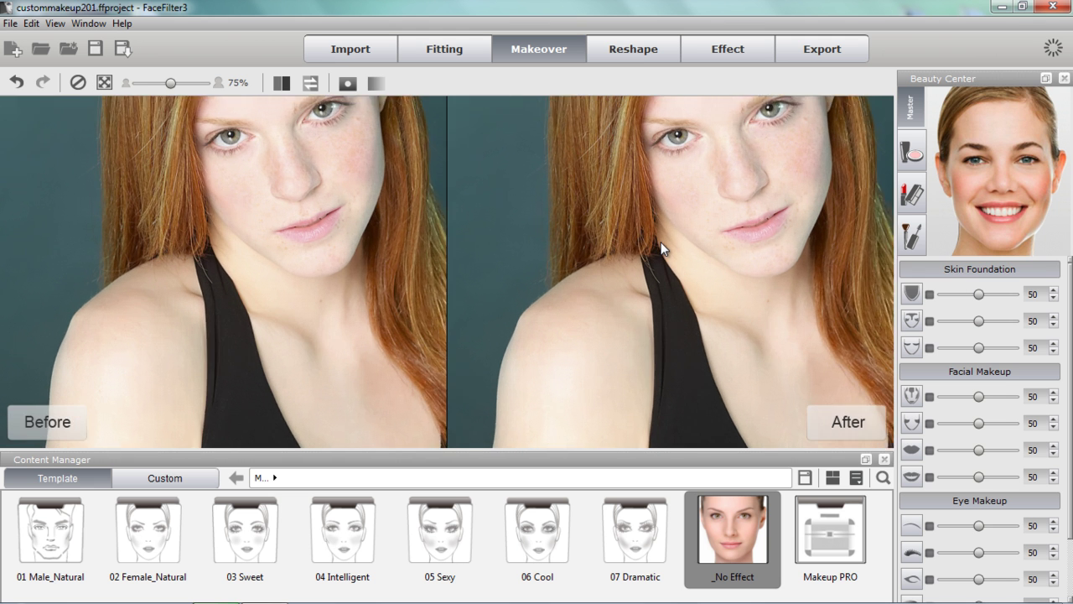
pyautogui.moveTo(726, 213); pyautogui.dragTo(728, 321)
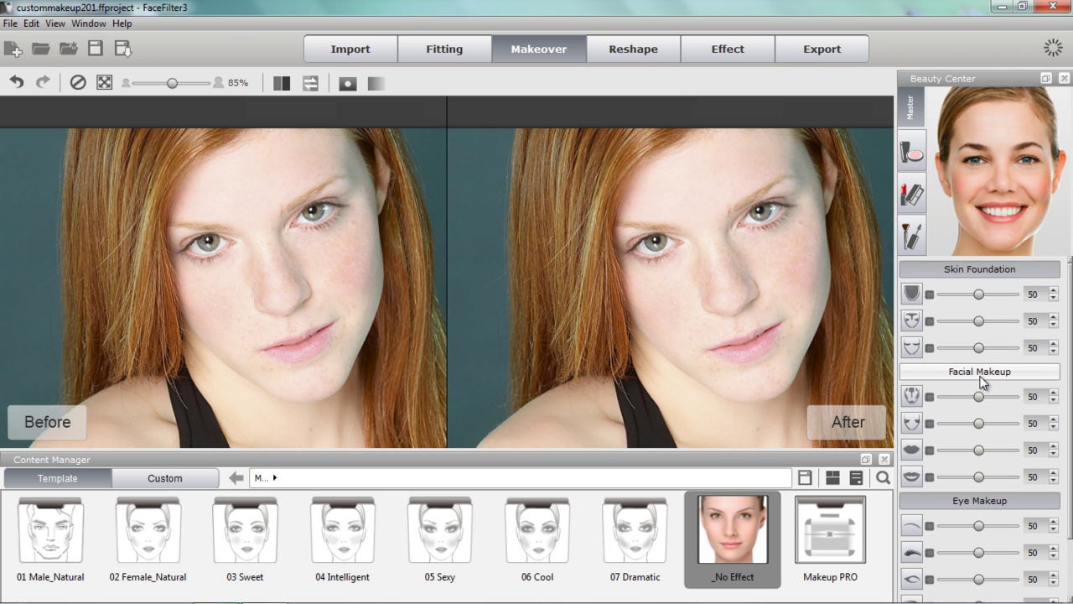
pyautogui.click(914, 395)
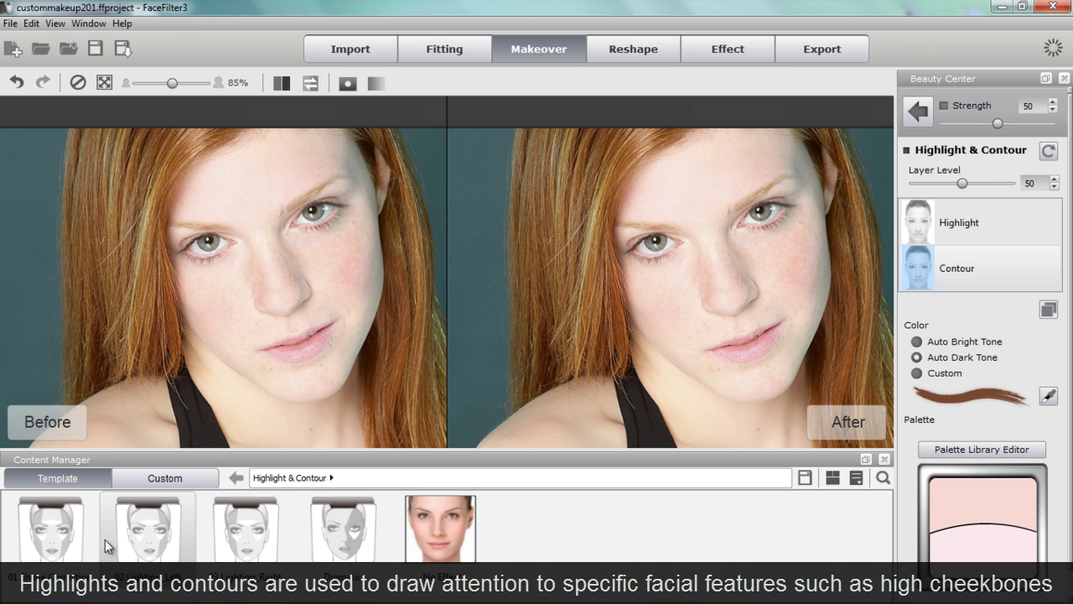
pyautogui.doubleClick(343, 533)
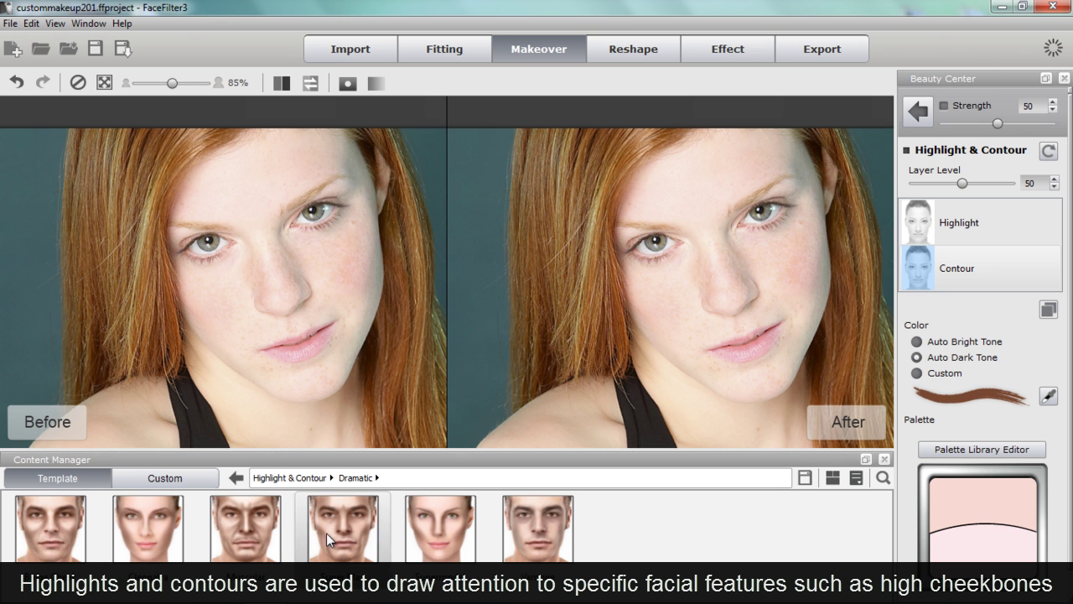
pyautogui.doubleClick(151, 528)
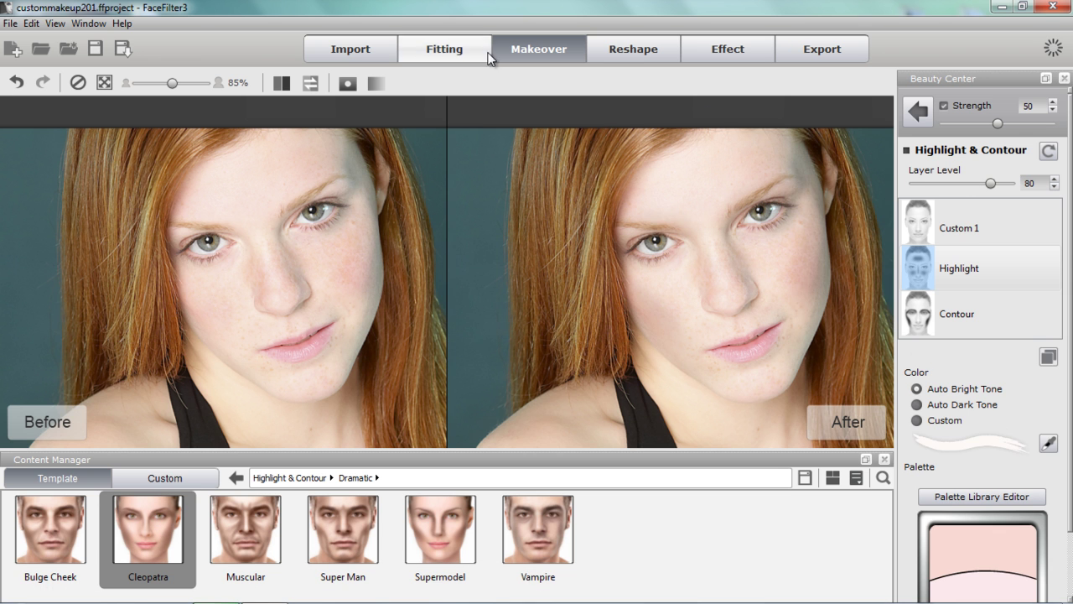
# Examine which facial areas the masks of the Highlight and Contour layers cover.
pyautogui.click(349, 86)
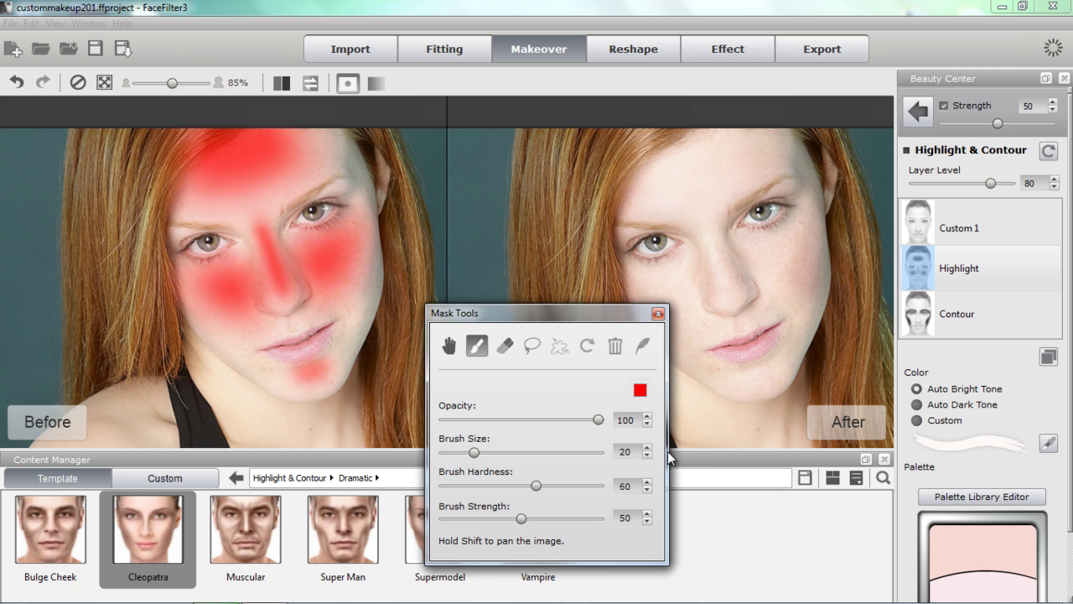
pyautogui.click(976, 321)
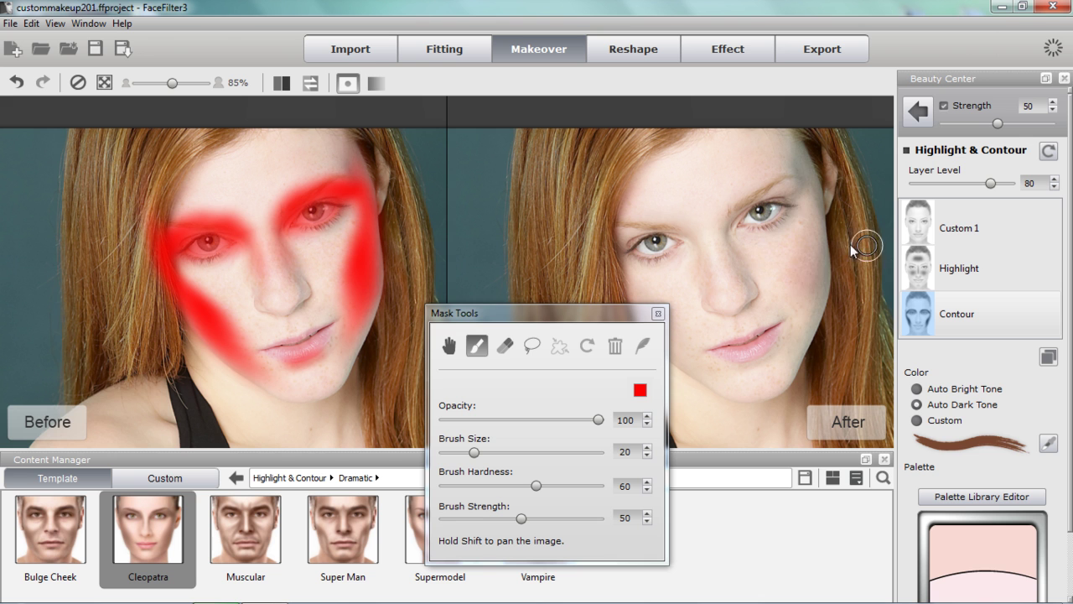
pyautogui.click(657, 315)
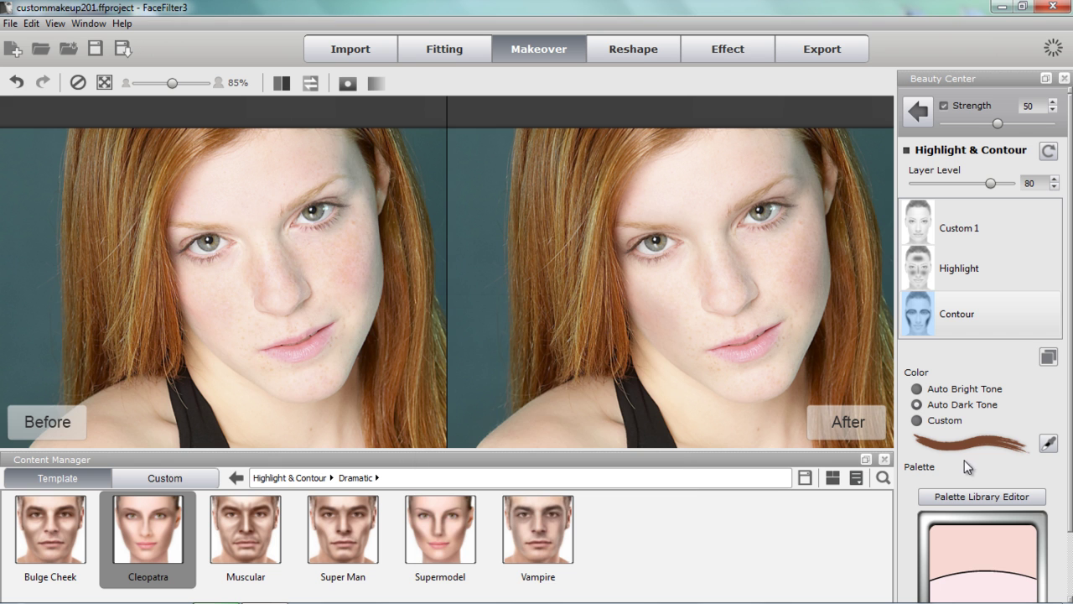
pyautogui.click(970, 270)
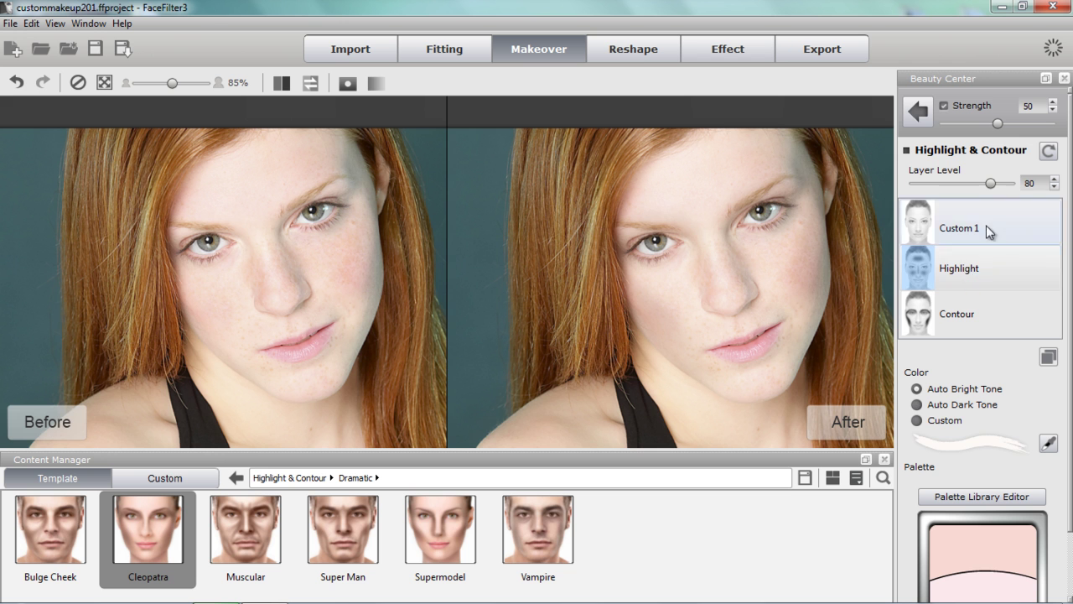
pyautogui.click(919, 113)
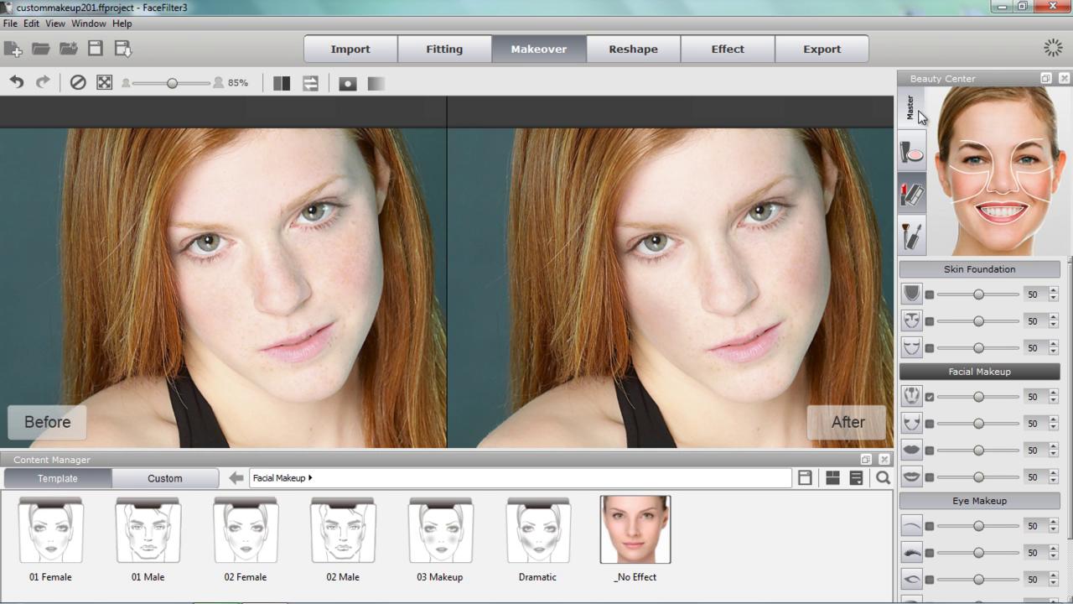
# Apply the Model blush template from the 08 Dramatic set to the cheeks.
pyautogui.click(912, 425)
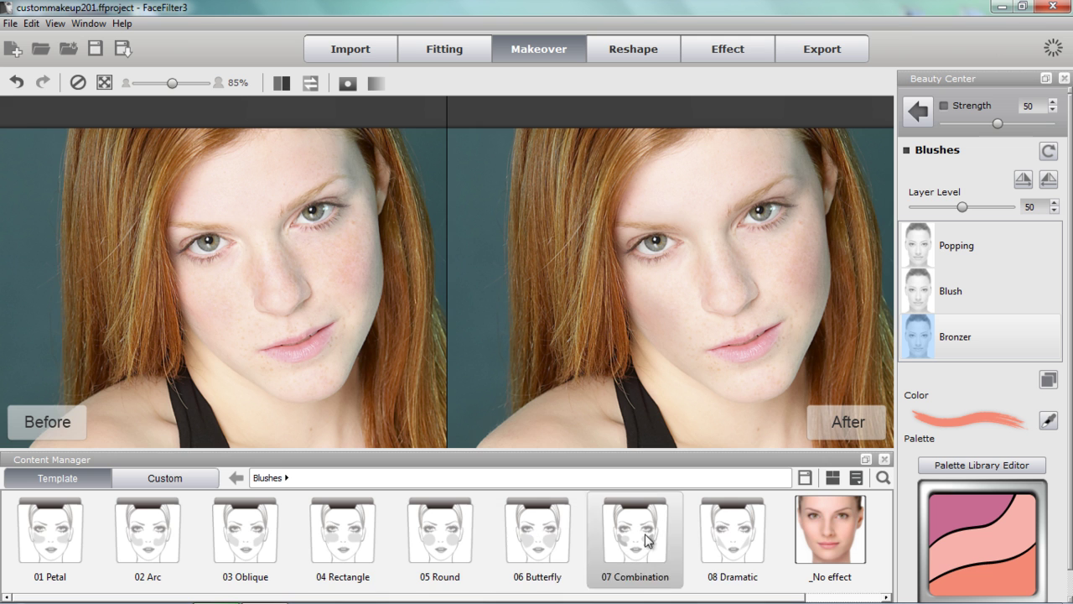
pyautogui.click(731, 532)
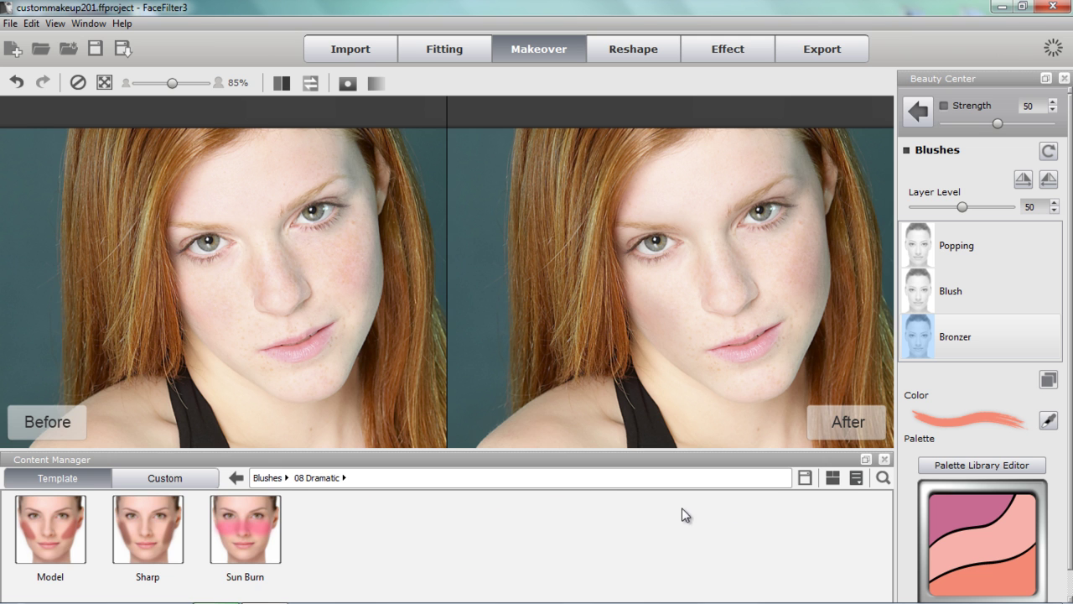
pyautogui.click(56, 523)
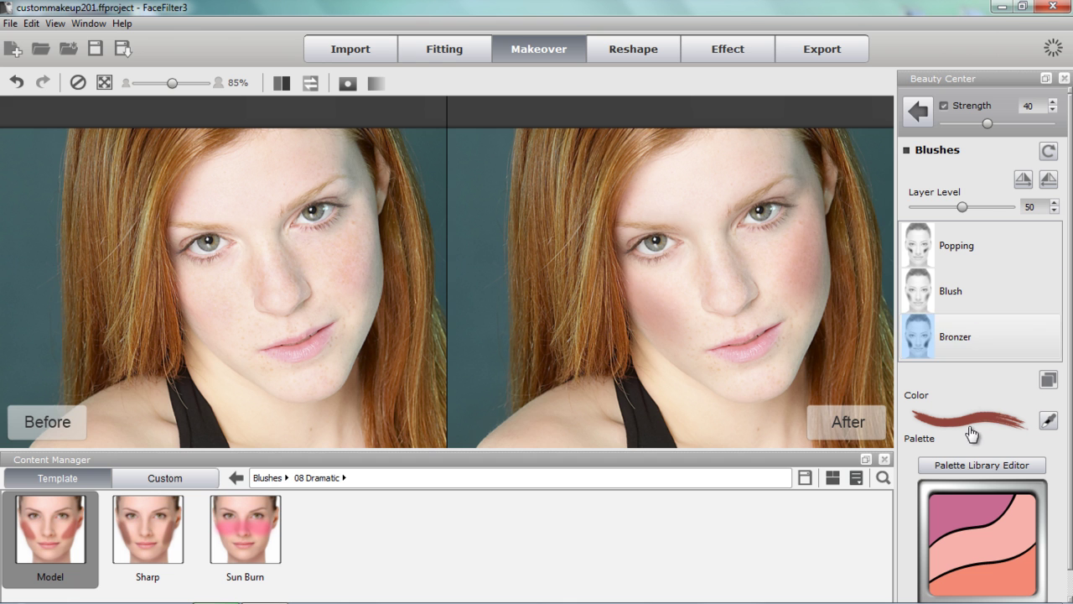
# Inspect the Blush and Popping layers of the blush template and the cheek areas their masks cover.
pyautogui.click(959, 297)
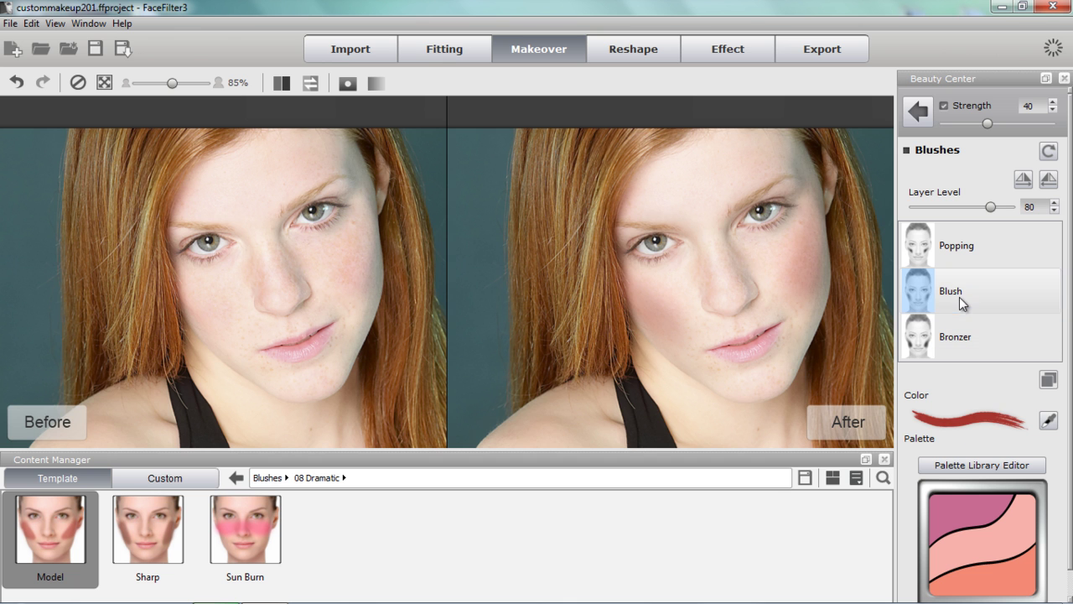
pyautogui.click(967, 251)
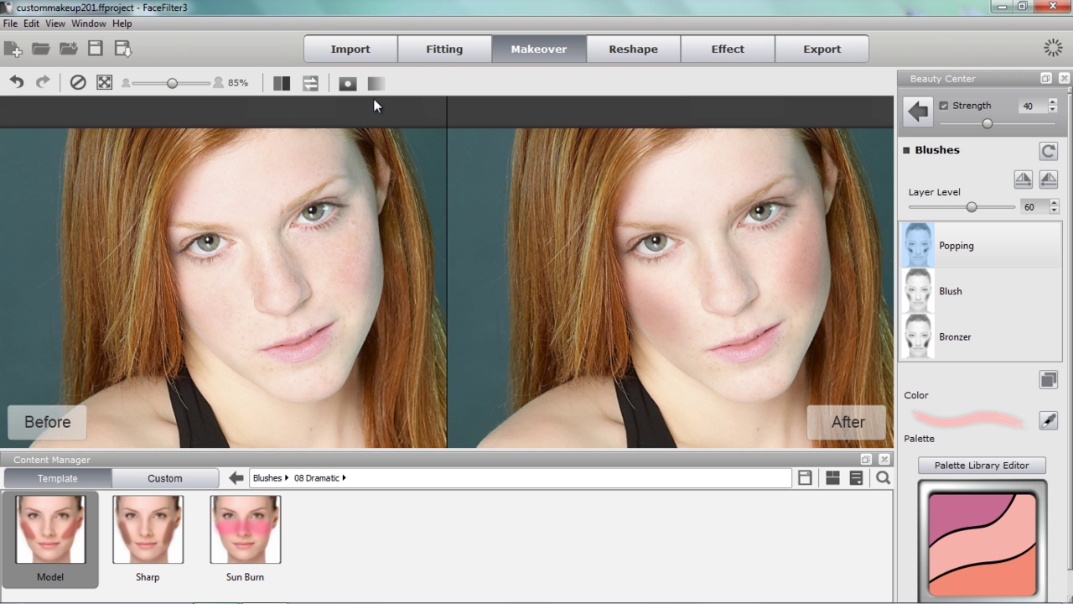
pyautogui.click(348, 83)
pyautogui.click(1006, 296)
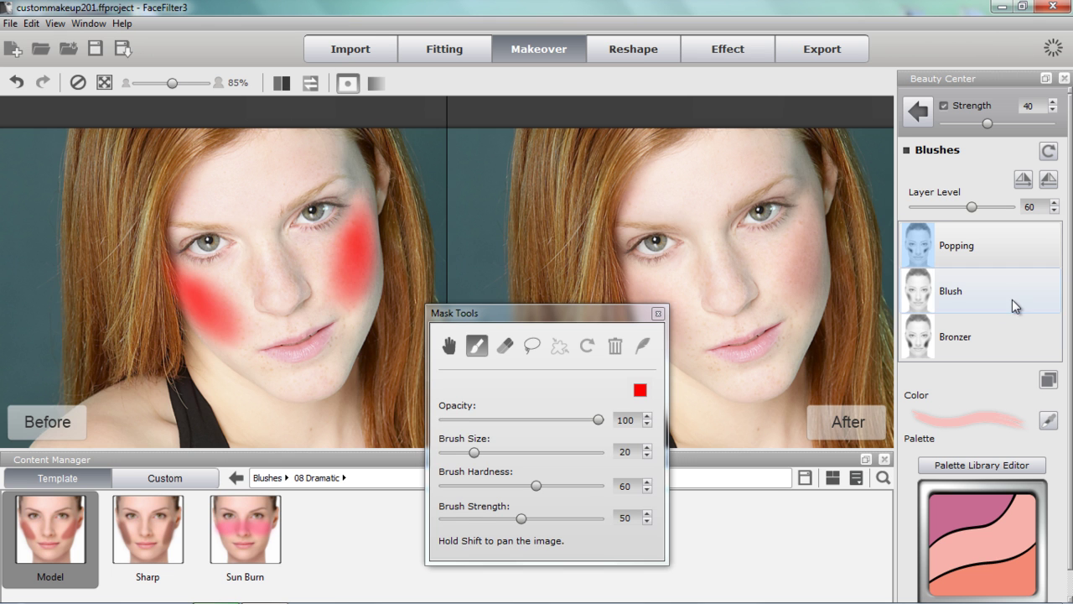
# Recolor the Bronzer layer to a lighter red with RGB values 206, 99, 85.
pyautogui.click(987, 338)
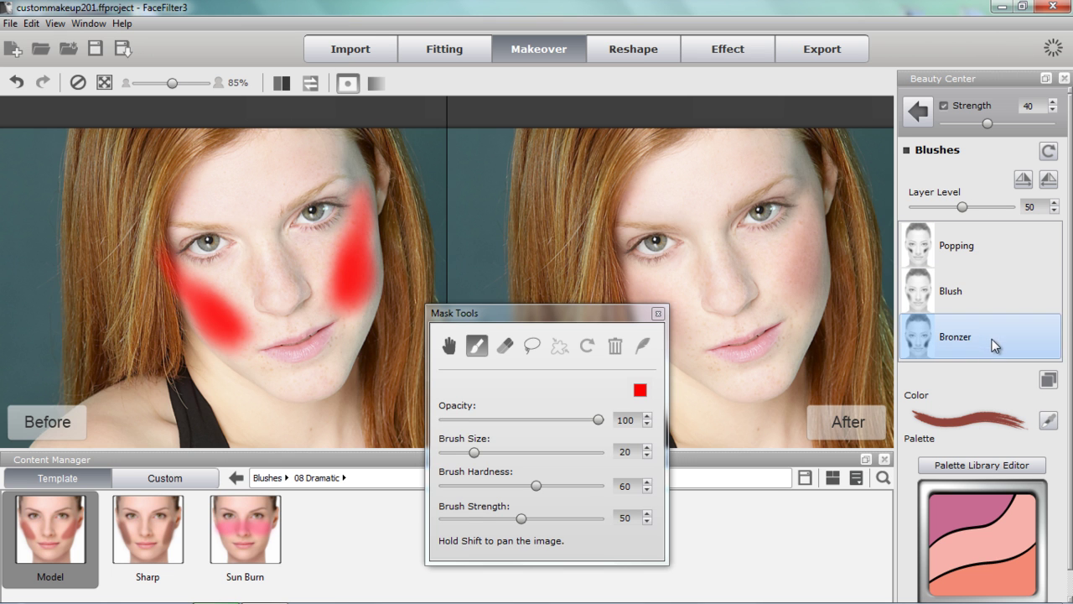
pyautogui.click(970, 426)
pyautogui.moveTo(508, 172); pyautogui.dragTo(507, 141)
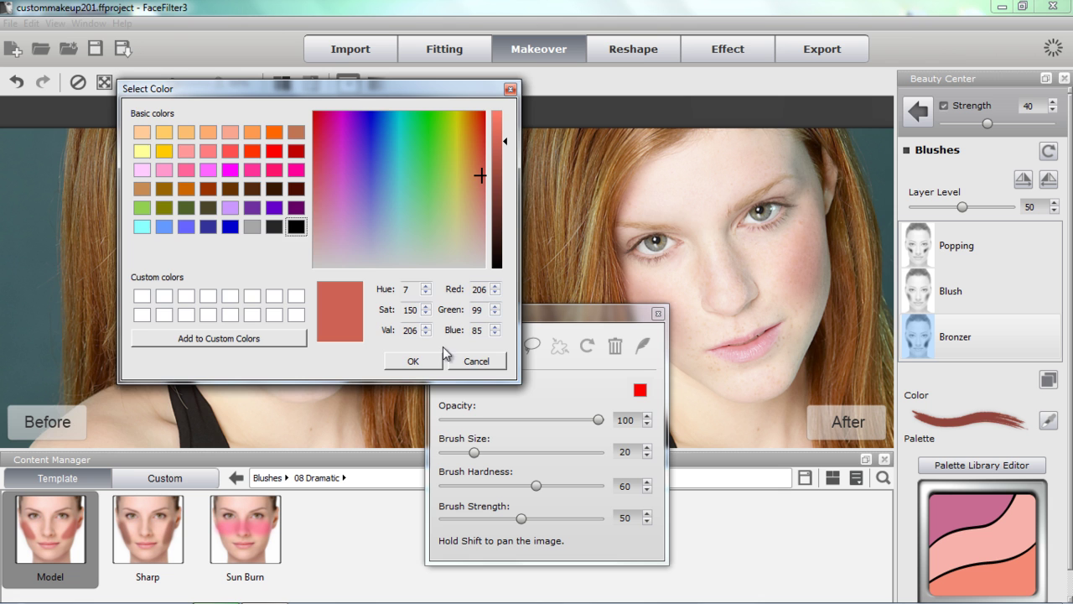
pyautogui.click(417, 361)
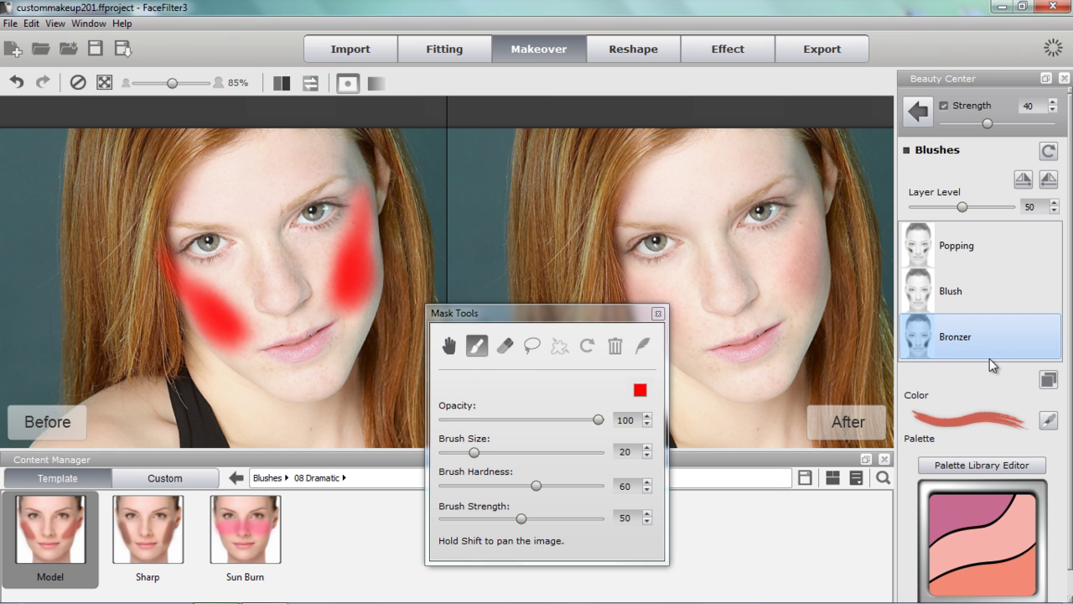
# Recolor the Blush layer with the mauve-pink palette shade, check the Popping layer and finish editing the blushes.
pyautogui.click(977, 290)
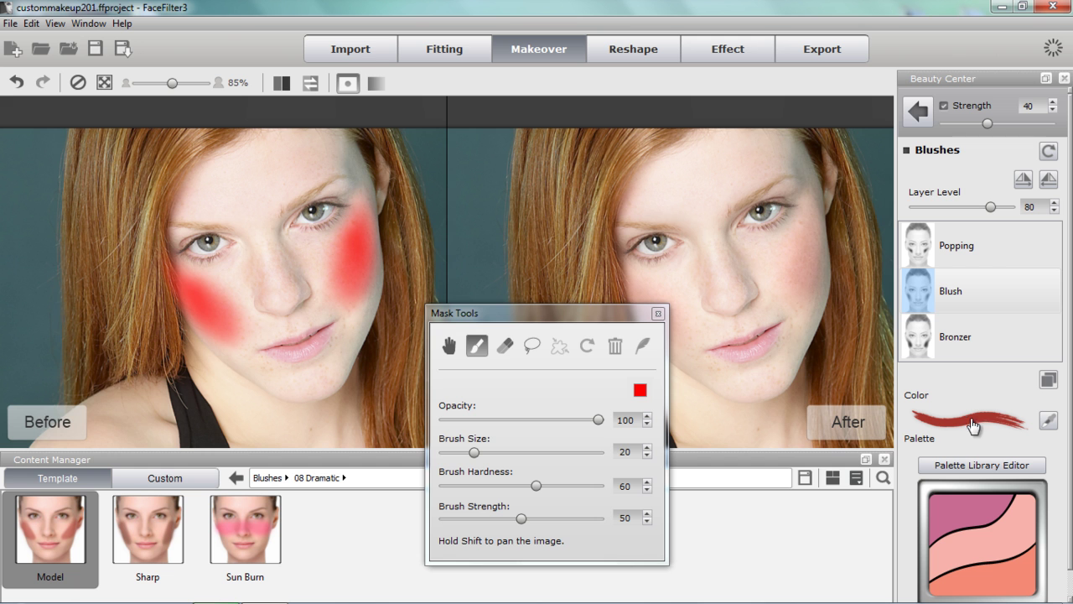
pyautogui.click(966, 506)
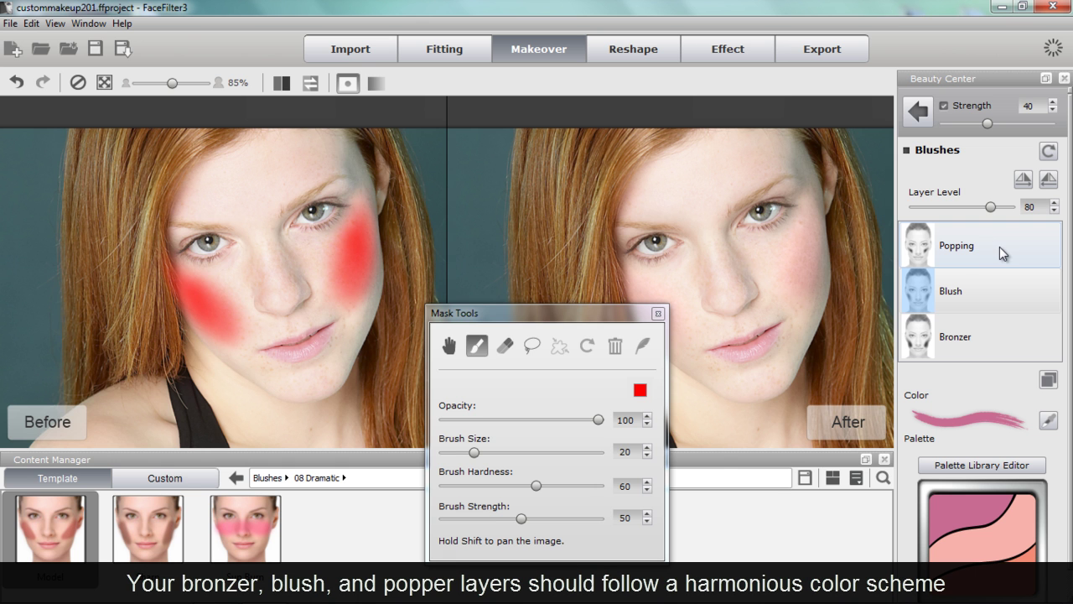
pyautogui.click(950, 242)
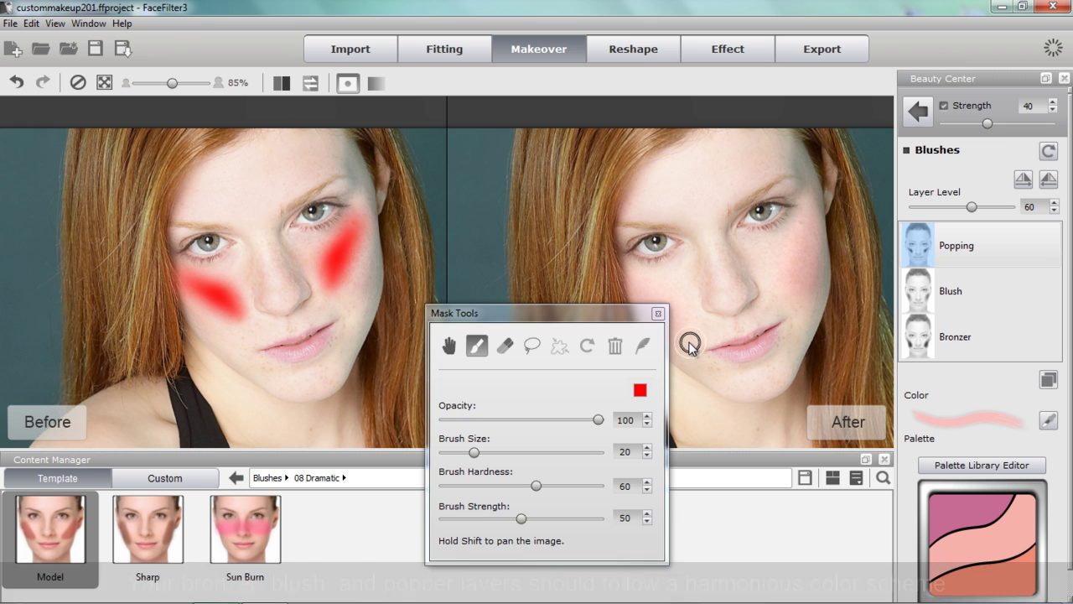
pyautogui.click(658, 315)
pyautogui.click(922, 120)
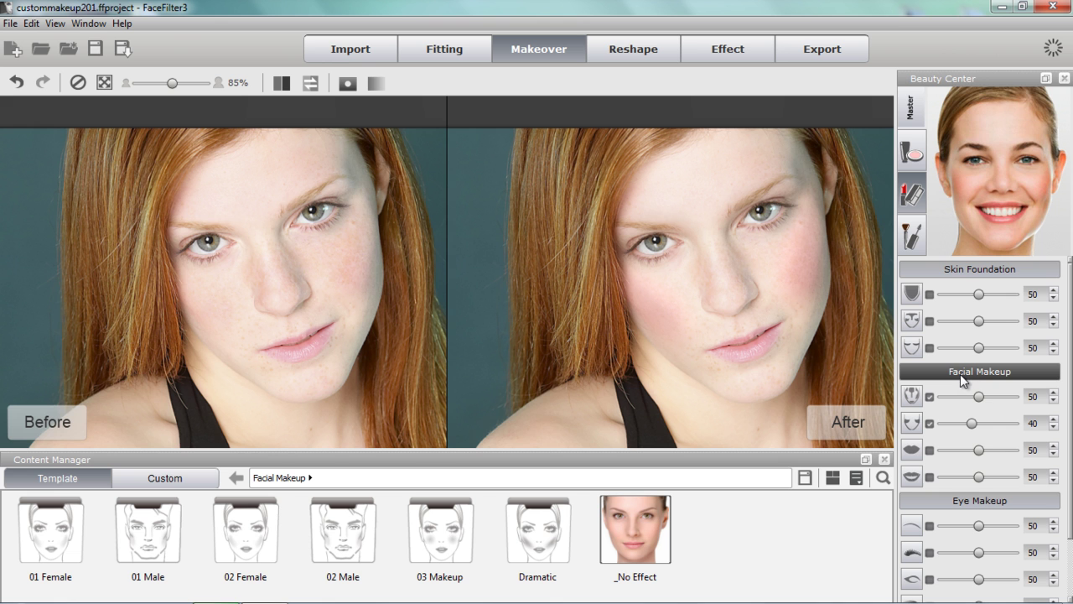
# Apply the Cranberry lip color from the 05 Shimmer set and lower its blur radius.
pyautogui.click(912, 451)
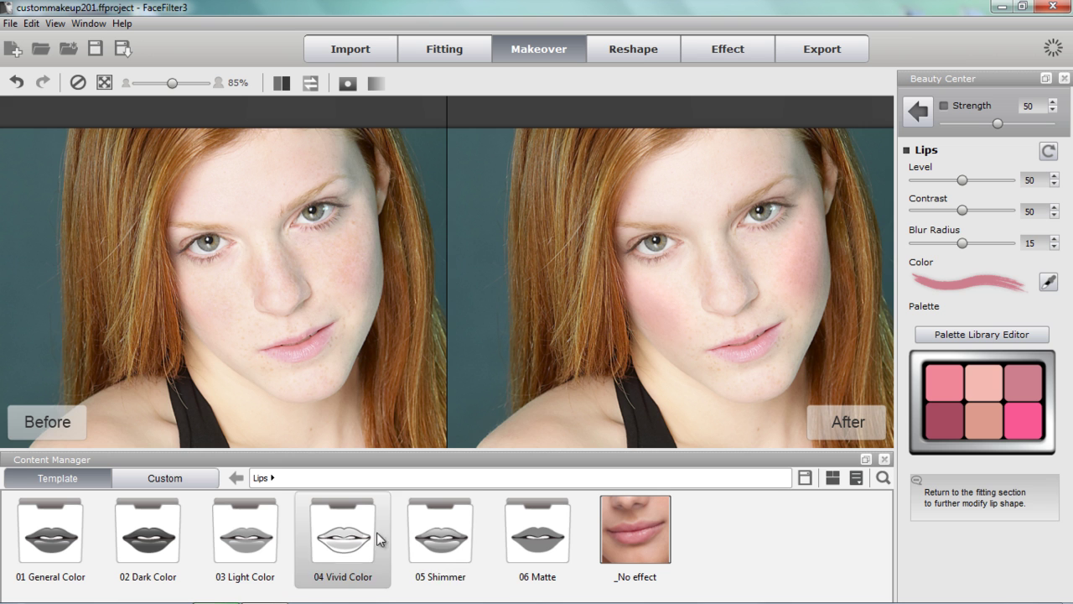
pyautogui.doubleClick(442, 537)
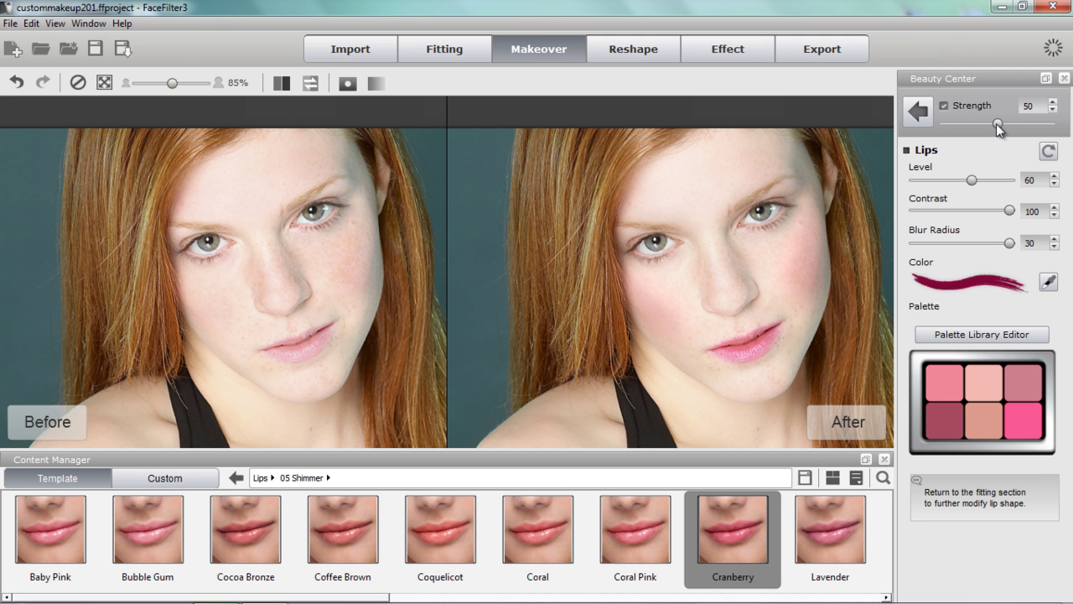
pyautogui.scroll(3, 785, 354)
pyautogui.moveTo(790, 366); pyautogui.dragTo(724, 273)
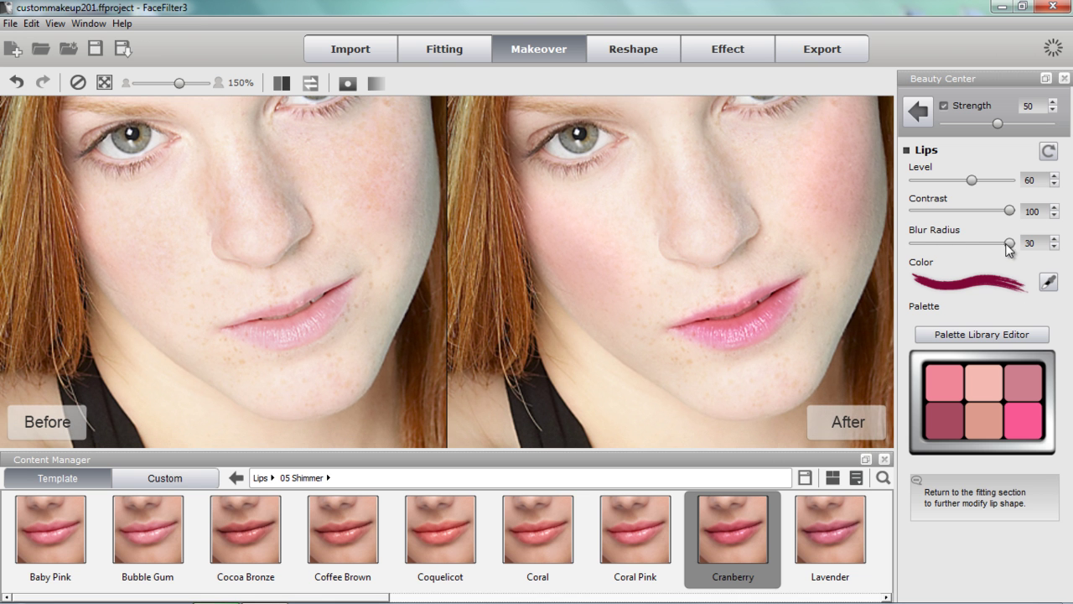
pyautogui.moveTo(1010, 243); pyautogui.dragTo(951, 244)
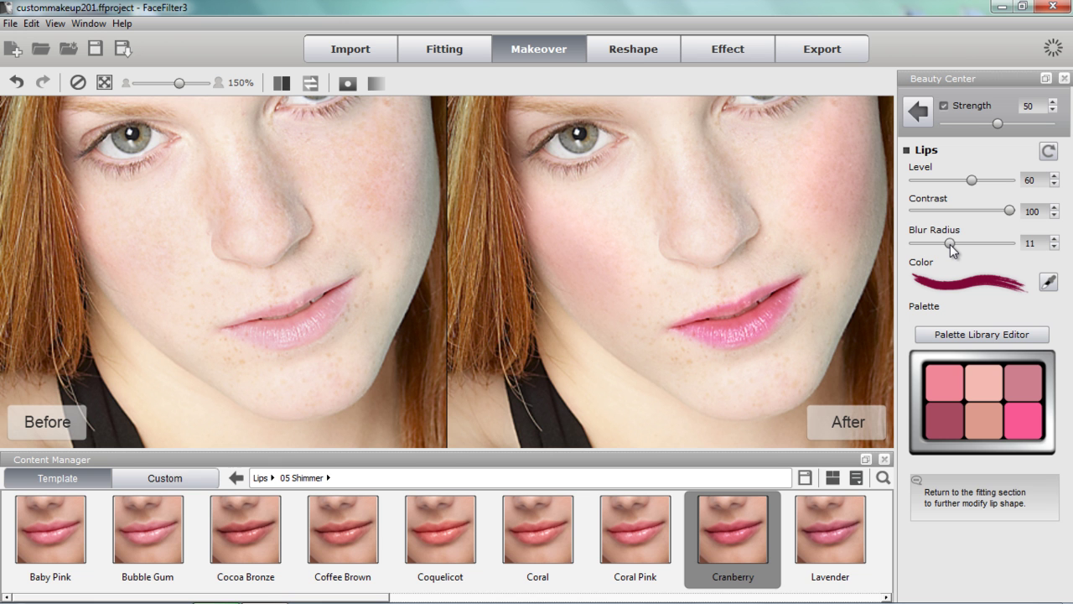
pyautogui.moveTo(951, 244); pyautogui.dragTo(990, 244)
pyautogui.click(919, 112)
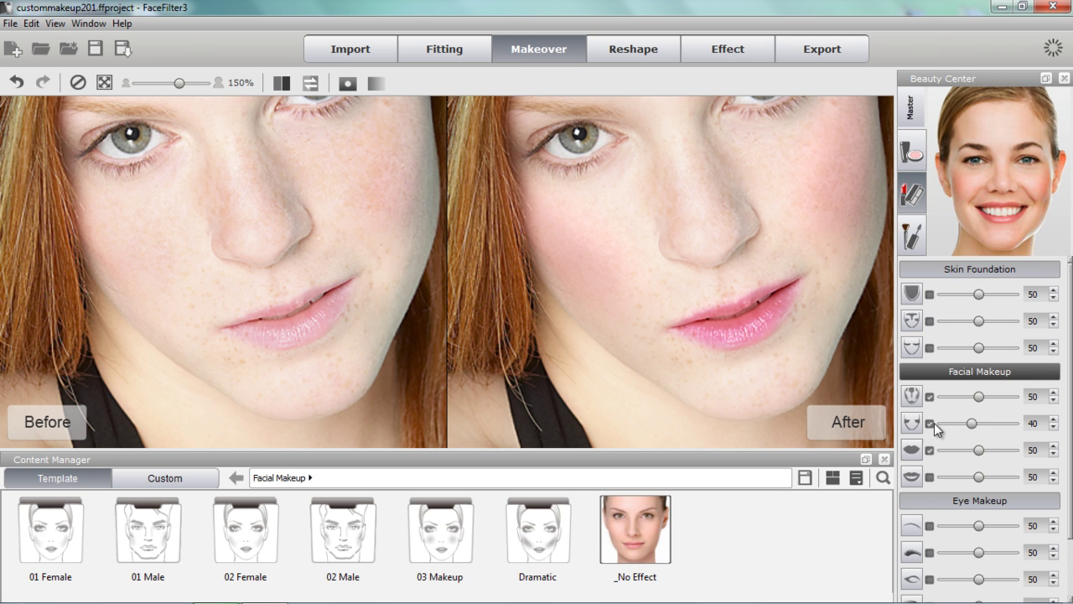
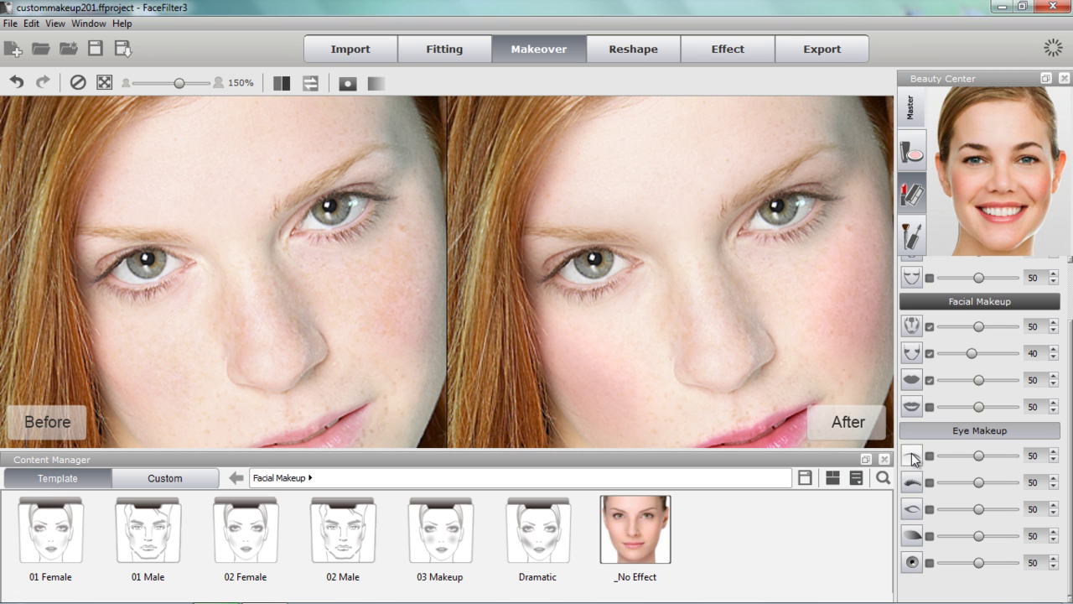
# Apply the Heidi eyebrow template from the 02 Female_Natural set to both eyebrows.
pyautogui.click(914, 458)
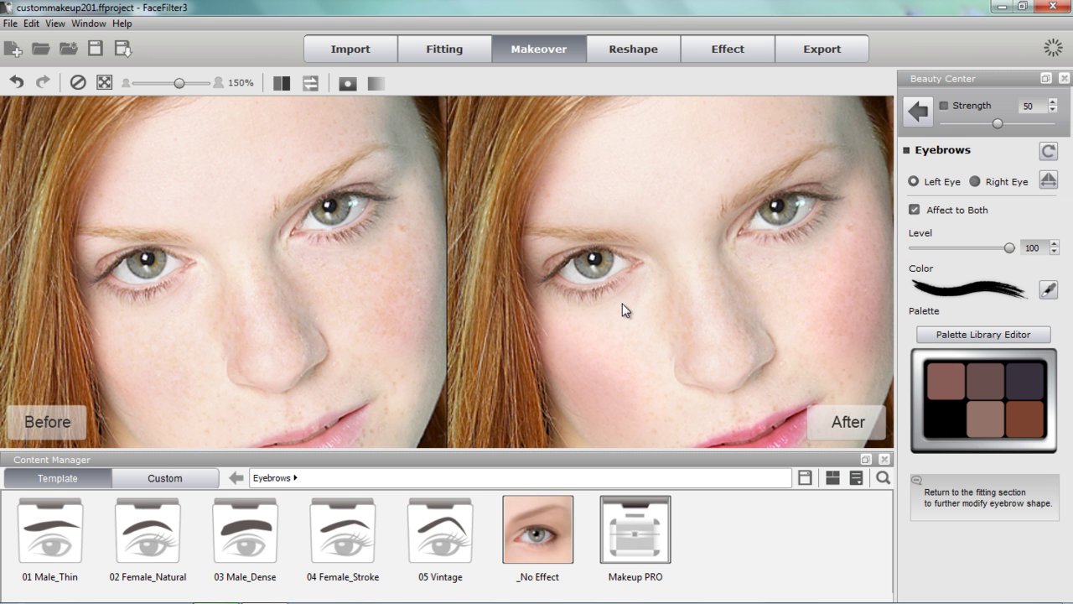
pyautogui.doubleClick(151, 537)
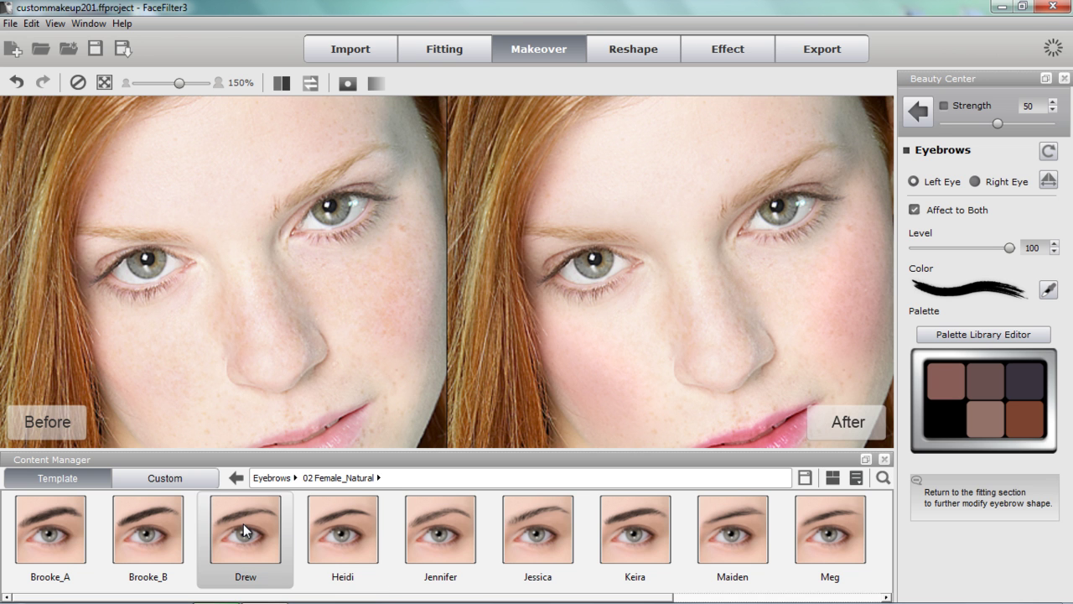
pyautogui.click(358, 525)
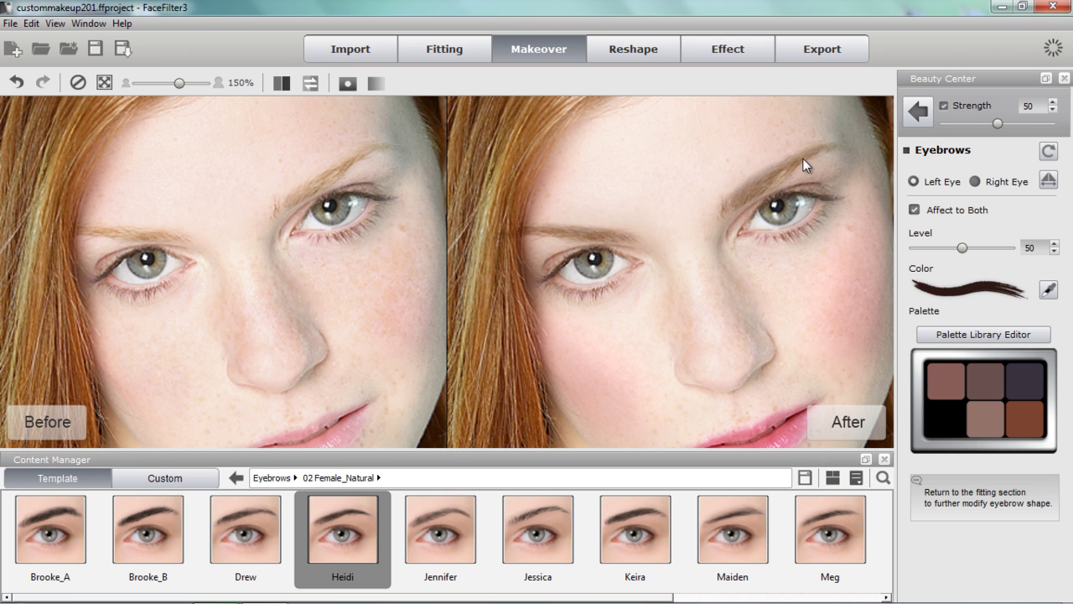
# Sample the hair color for the eyebrows, then darken it to a deeper brown of the same hue.
pyautogui.click(1050, 291)
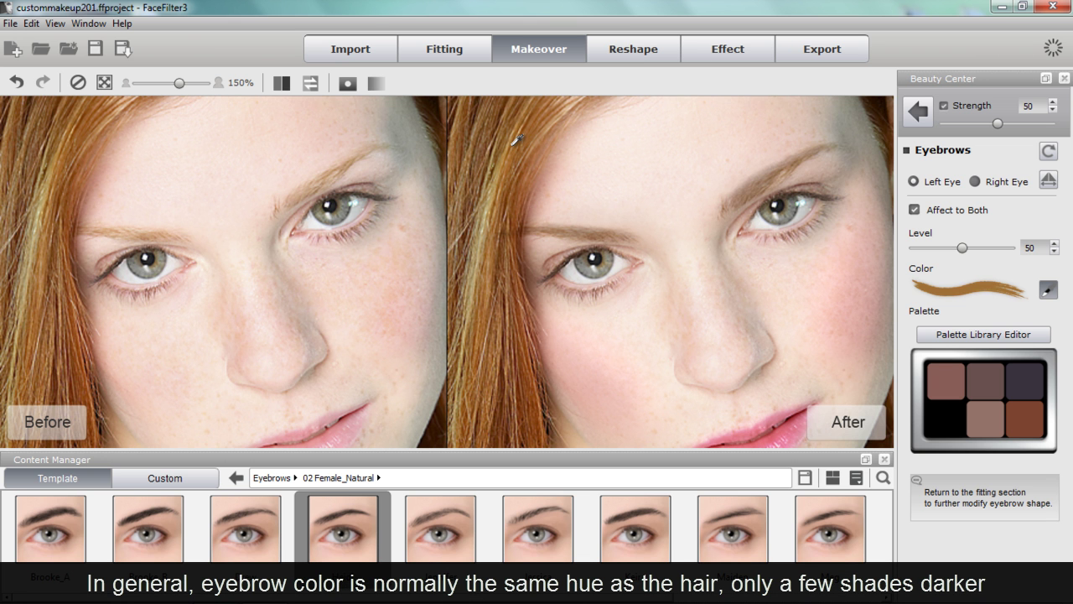
pyautogui.click(513, 147)
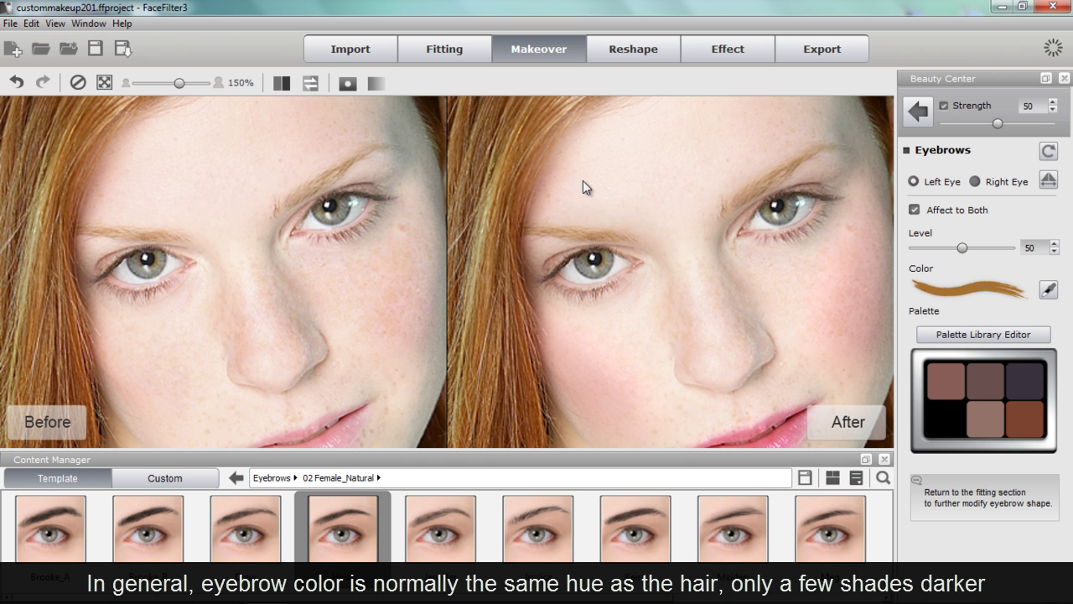
pyautogui.click(956, 290)
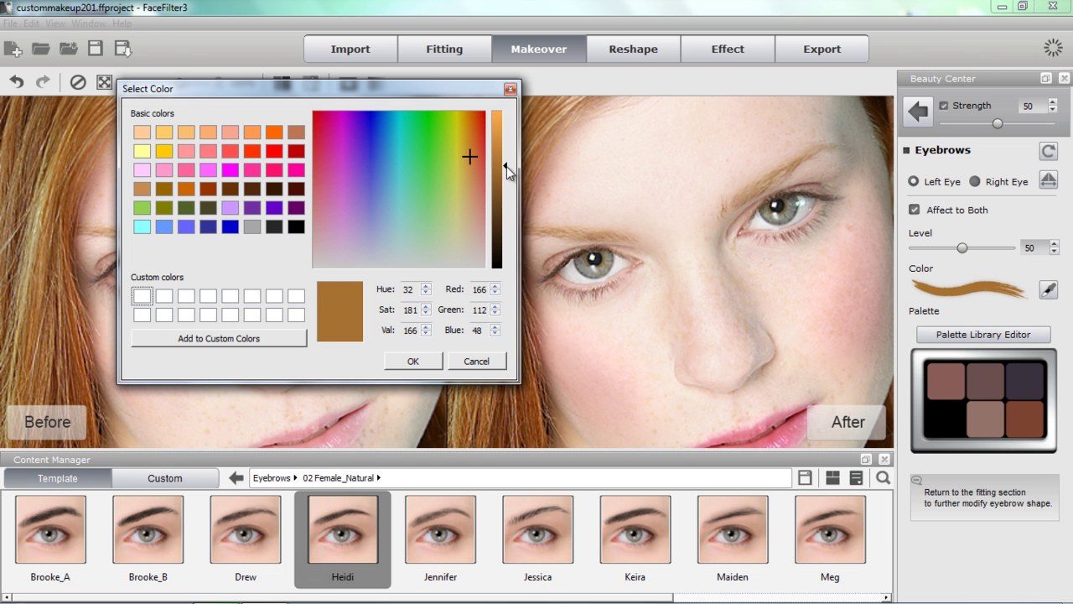
pyautogui.moveTo(505, 166); pyautogui.dragTo(505, 217)
pyautogui.click(412, 362)
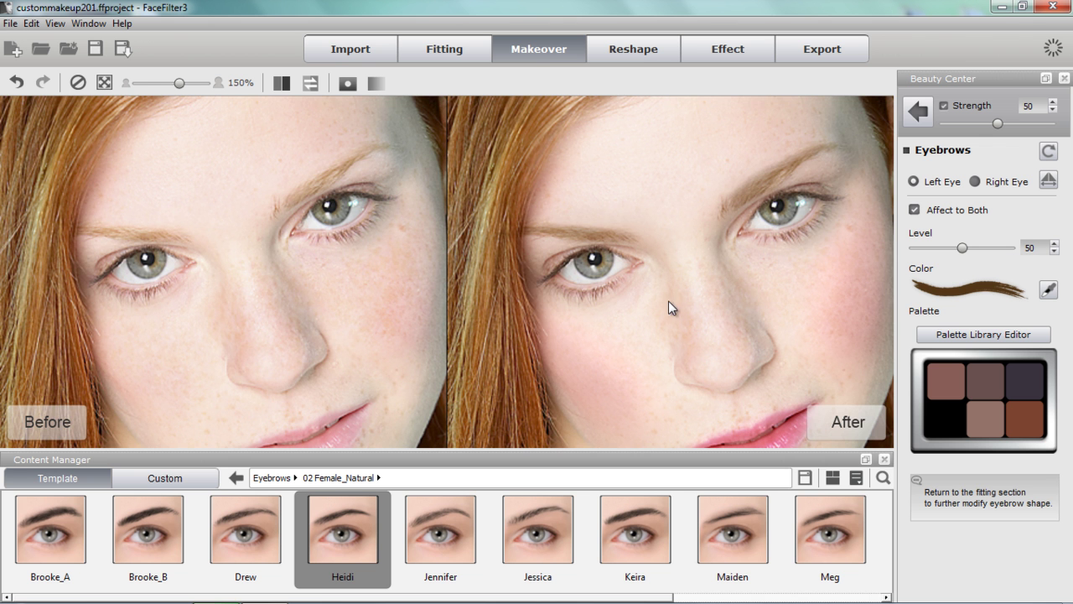
pyautogui.scroll(-3, 668, 300)
pyautogui.scroll(1, 682, 300)
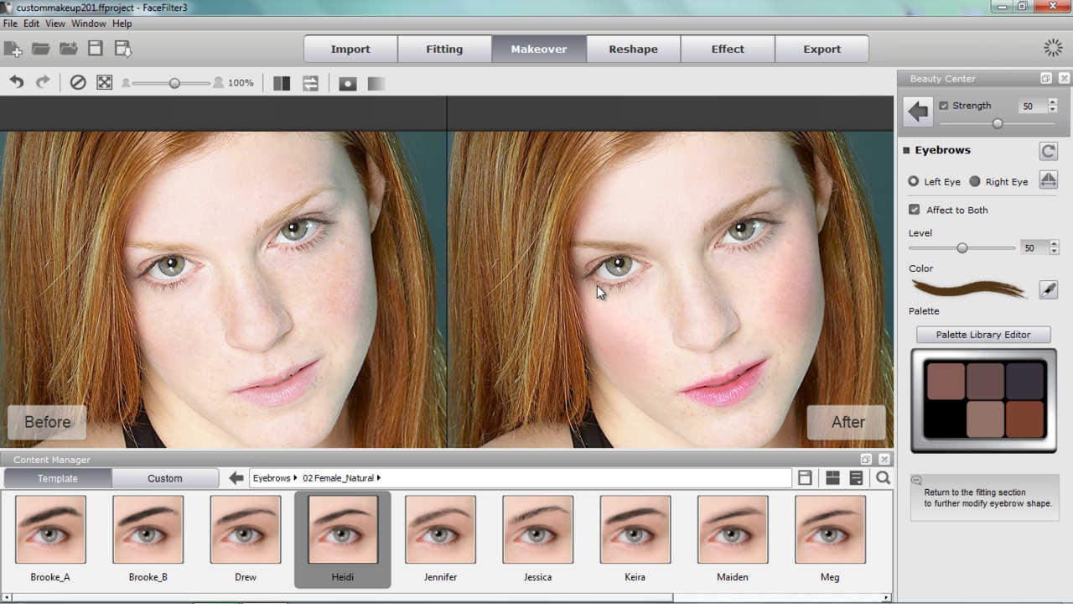
# Erase the eyebrow mask where it overlaps the hair, using a brush strength of 100, and finish editing the eyebrows.
pyautogui.scroll(2, 598, 289)
pyautogui.click(348, 84)
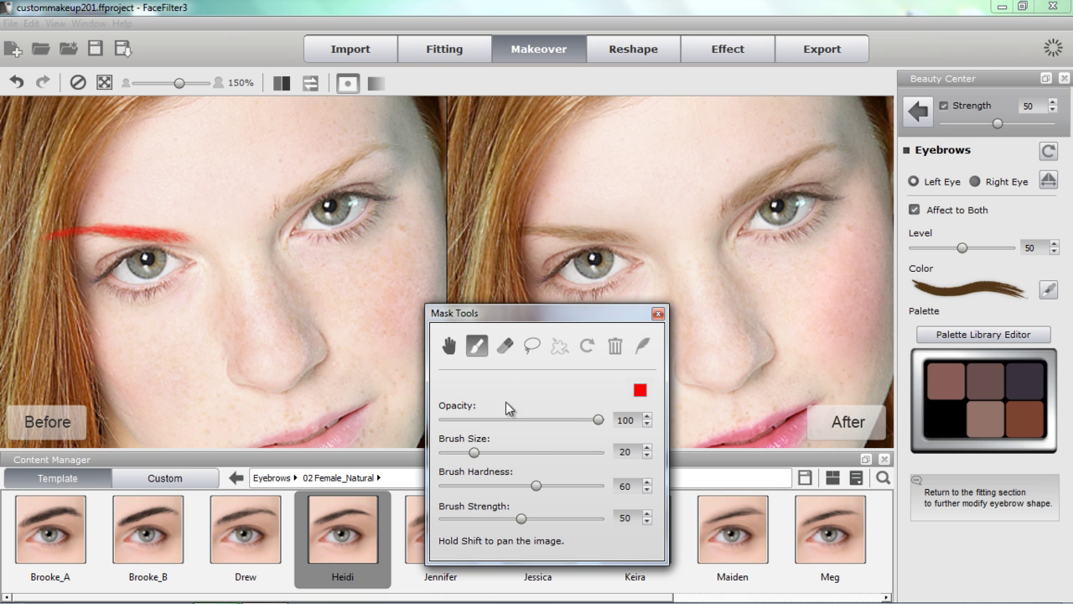
pyautogui.click(508, 345)
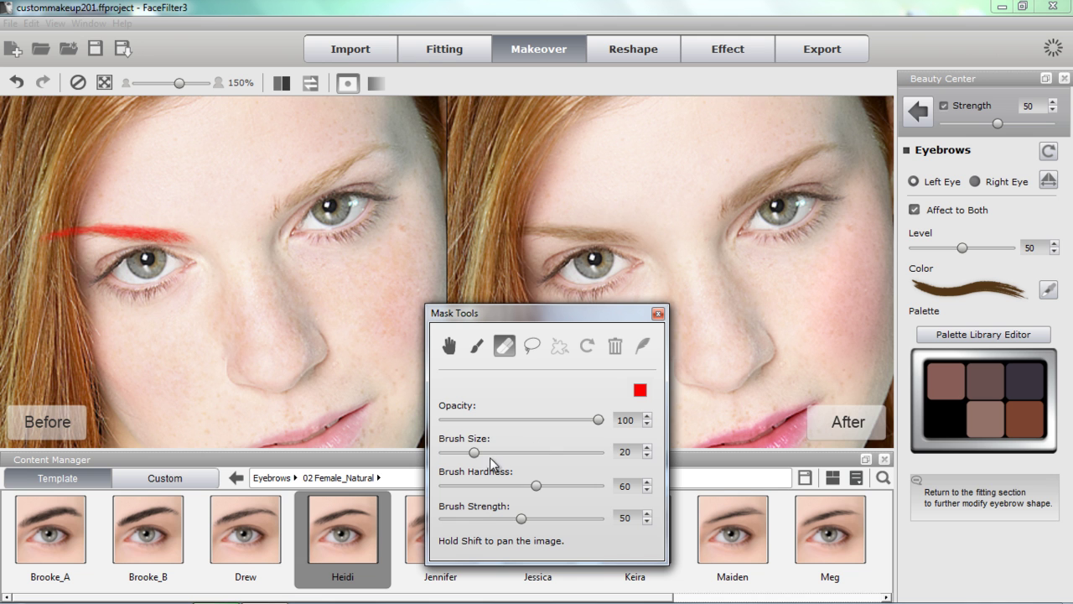
pyautogui.moveTo(521, 518); pyautogui.dragTo(599, 518)
pyautogui.moveTo(99, 268)
pyautogui.mouseDown()
pyautogui.moveTo(60, 227)
pyautogui.moveTo(67, 223)
pyautogui.moveTo(64, 240)
pyautogui.moveTo(67, 224)
pyautogui.moveTo(50, 227)
pyautogui.mouseUp()
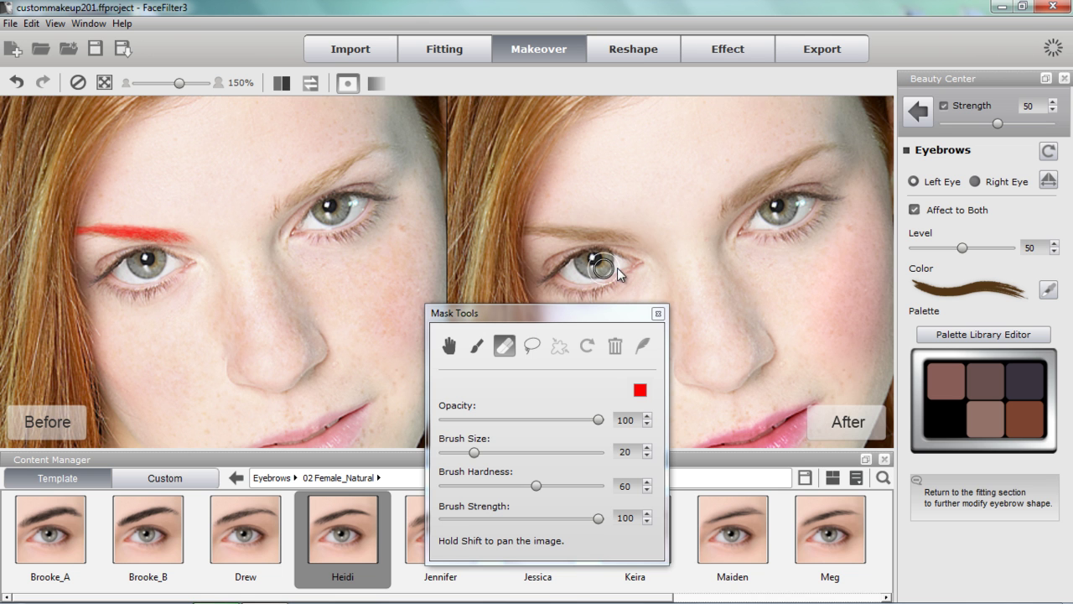
pyautogui.click(658, 314)
pyautogui.scroll(-2, 785, 272)
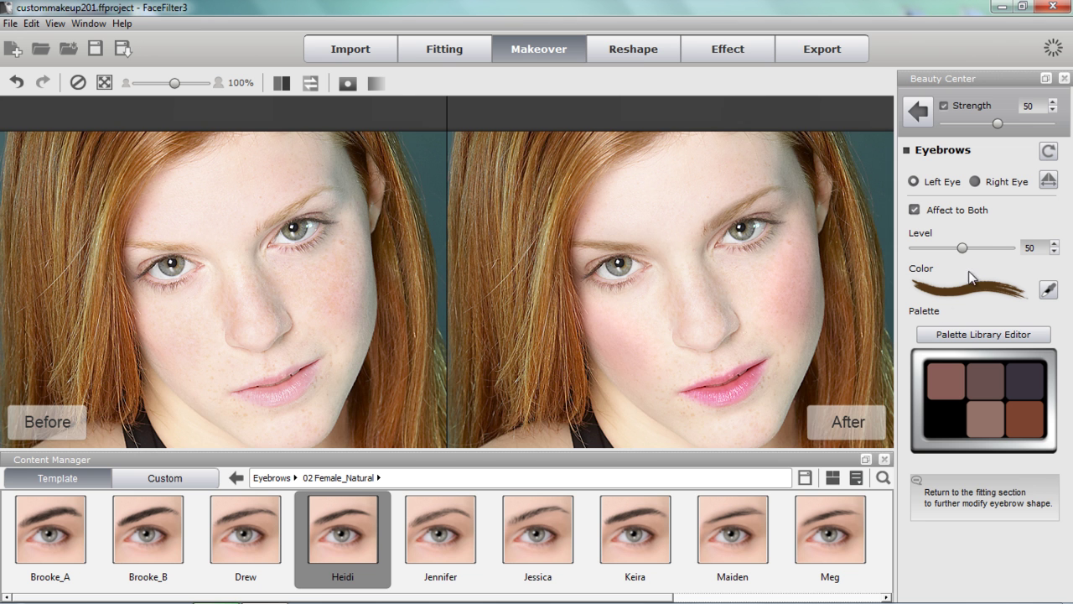
pyautogui.click(920, 112)
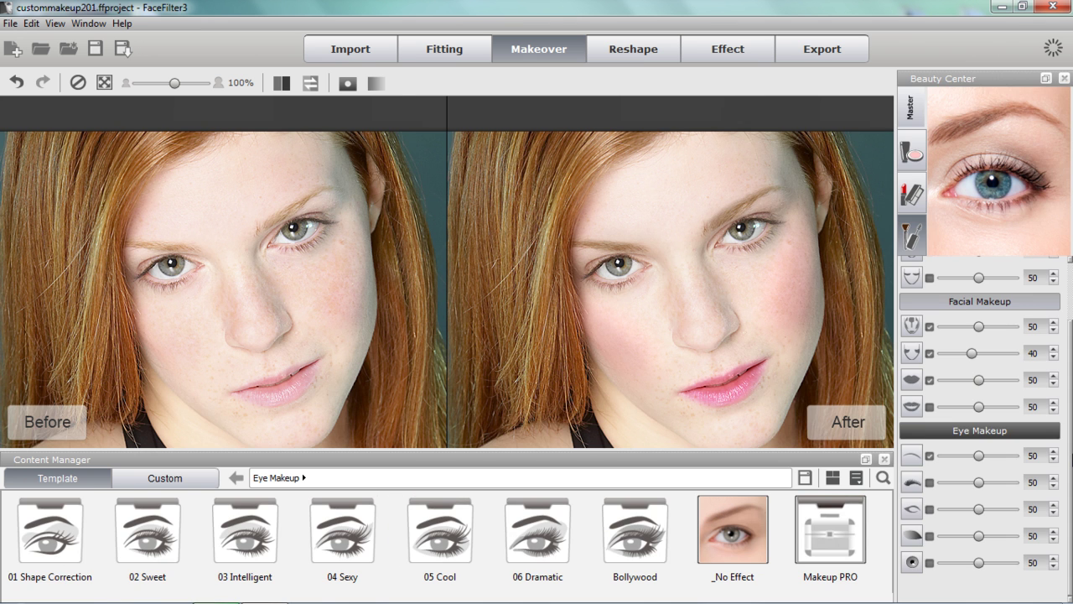
# Apply the Outer Corner_A eye line from the 02 Regular_Soft set to both eyes at strength 68.
pyautogui.click(912, 509)
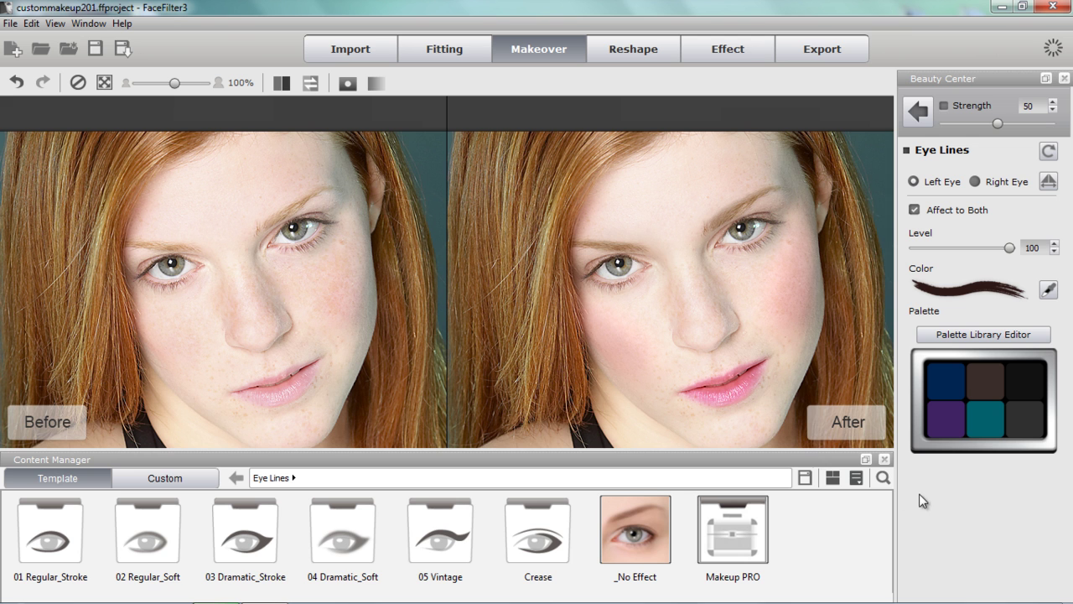
pyautogui.doubleClick(160, 541)
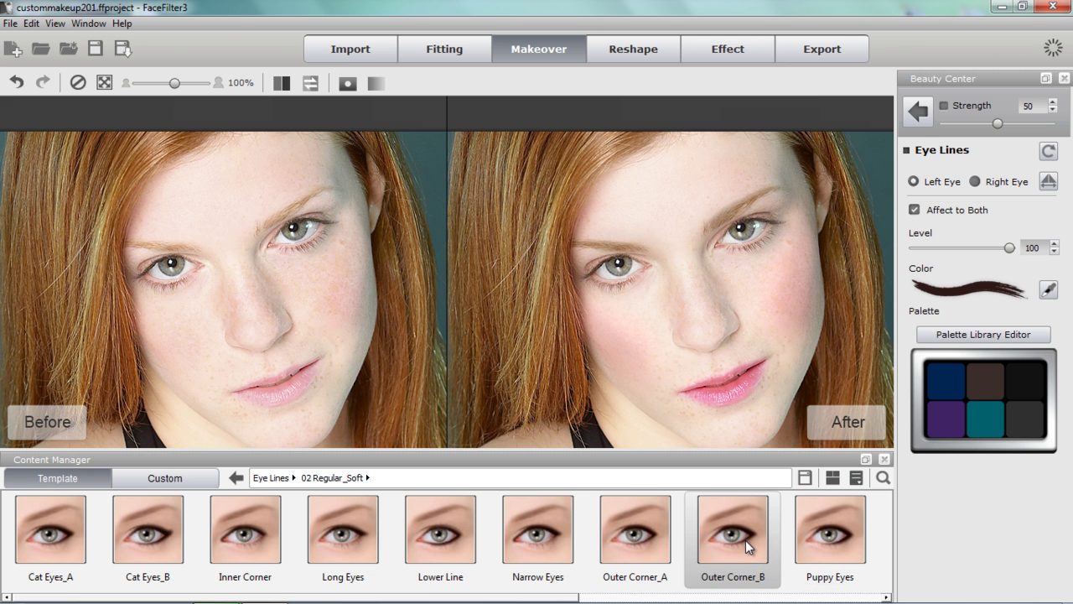
pyautogui.click(647, 533)
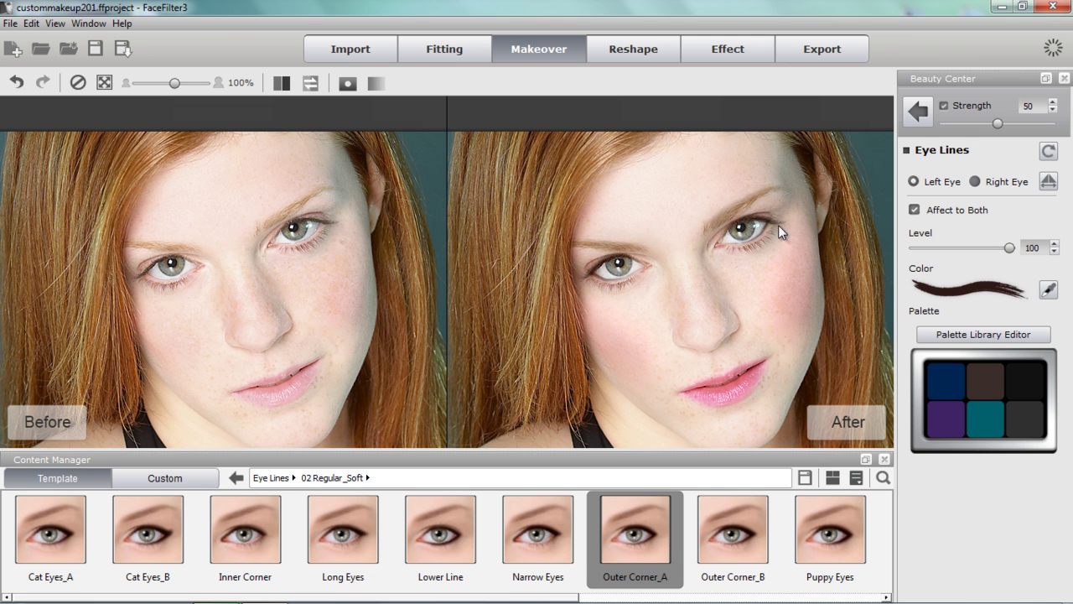
pyautogui.scroll(2, 843, 260)
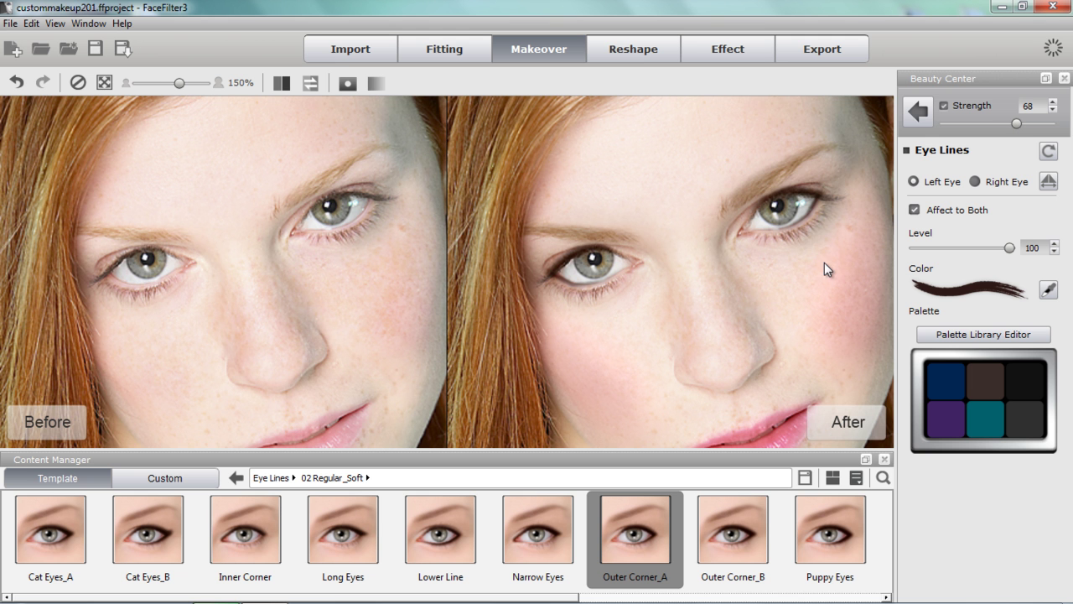
pyautogui.scroll(-3, 793, 243)
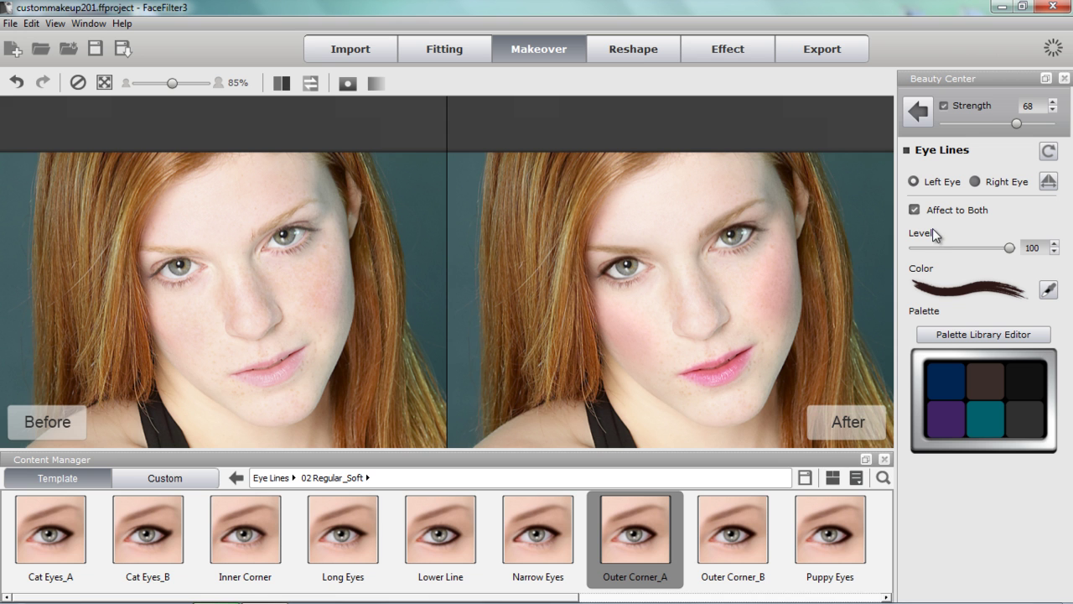
pyautogui.click(920, 114)
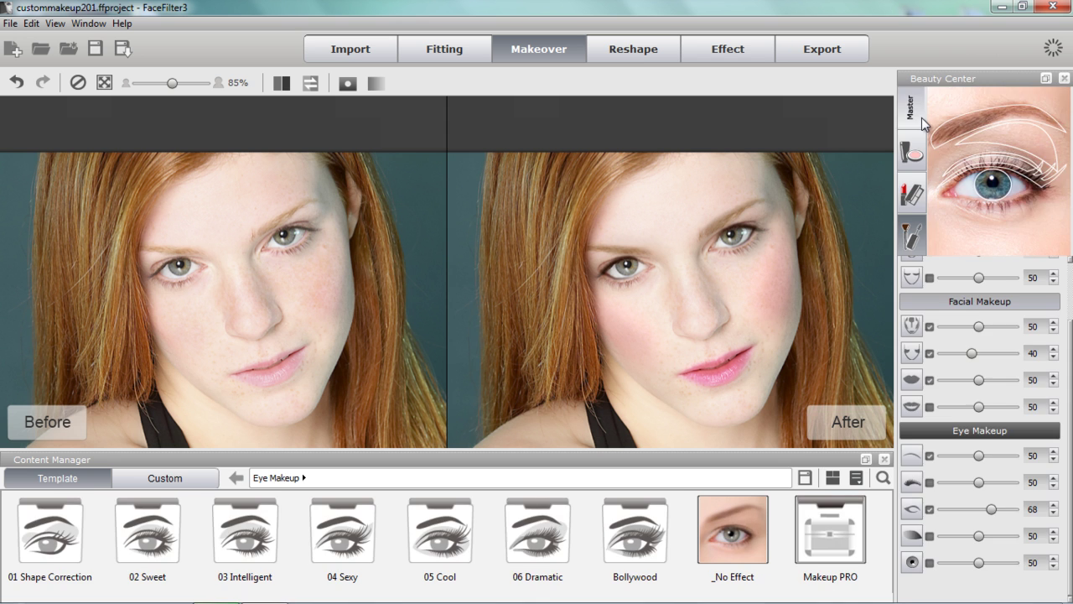
# Apply the Mascara_upper eyelashes from the 01 Regular set to both eyes and set their thickness to 82.
pyautogui.click(914, 483)
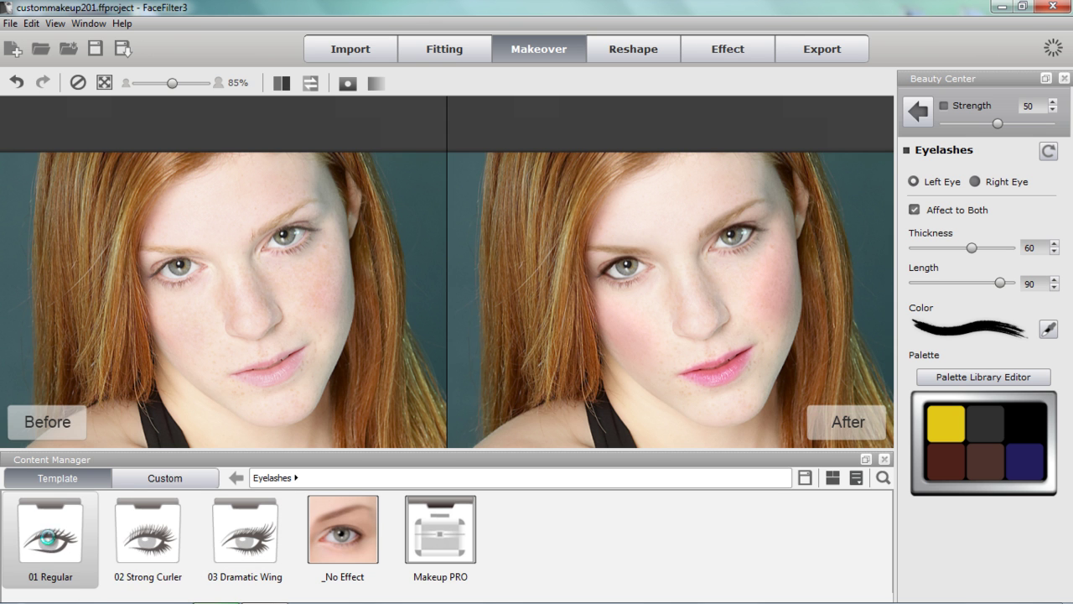
pyautogui.doubleClick(48, 537)
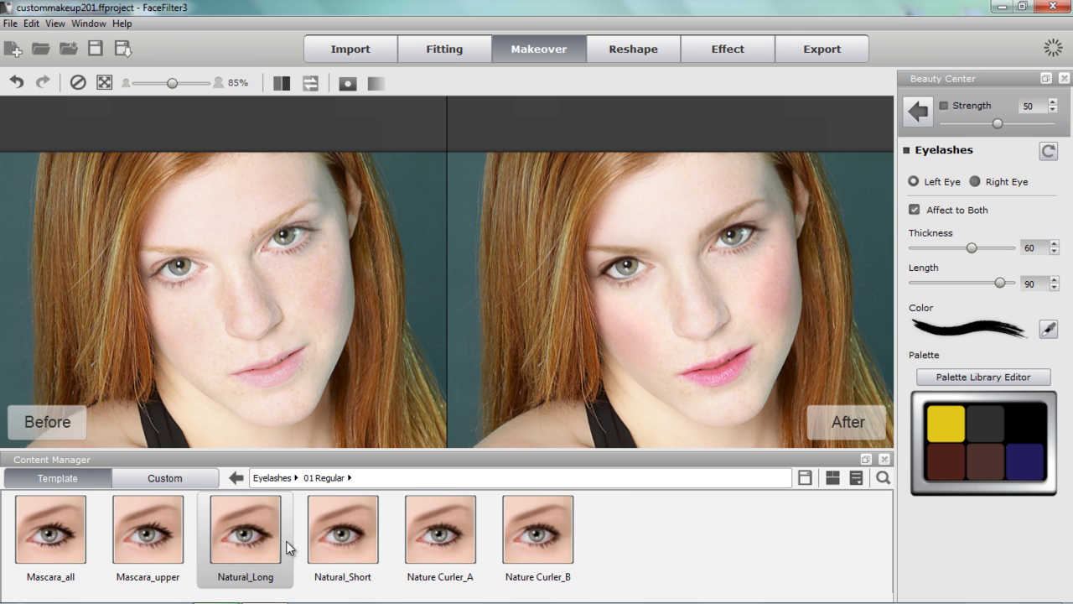
pyautogui.click(149, 532)
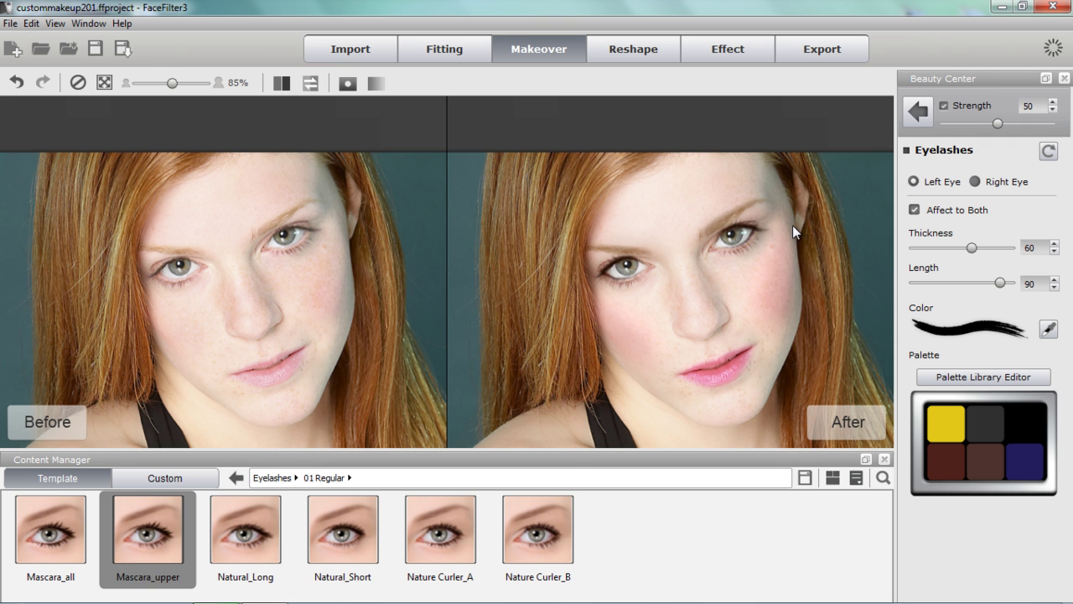
pyautogui.scroll(3, 748, 292)
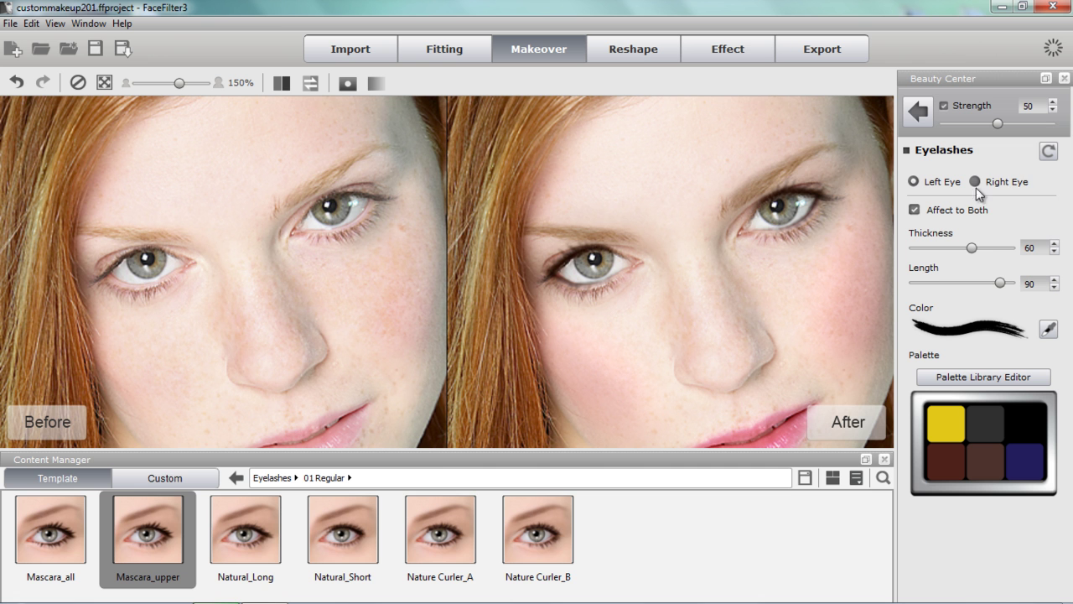
pyautogui.moveTo(973, 248); pyautogui.dragTo(993, 249)
pyautogui.scroll(-1, 717, 225)
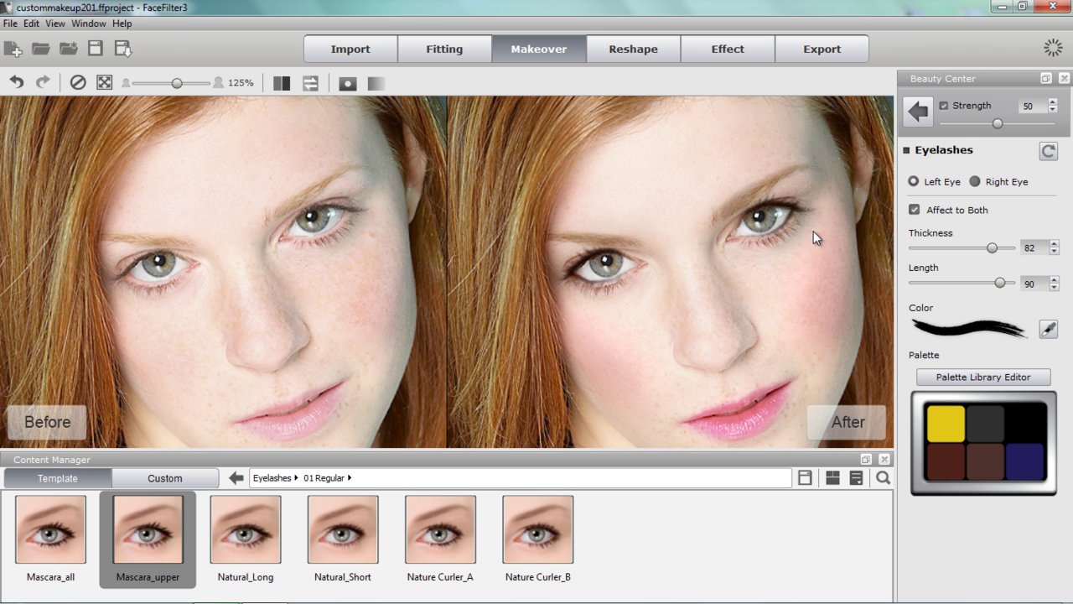
pyautogui.scroll(-2, 804, 262)
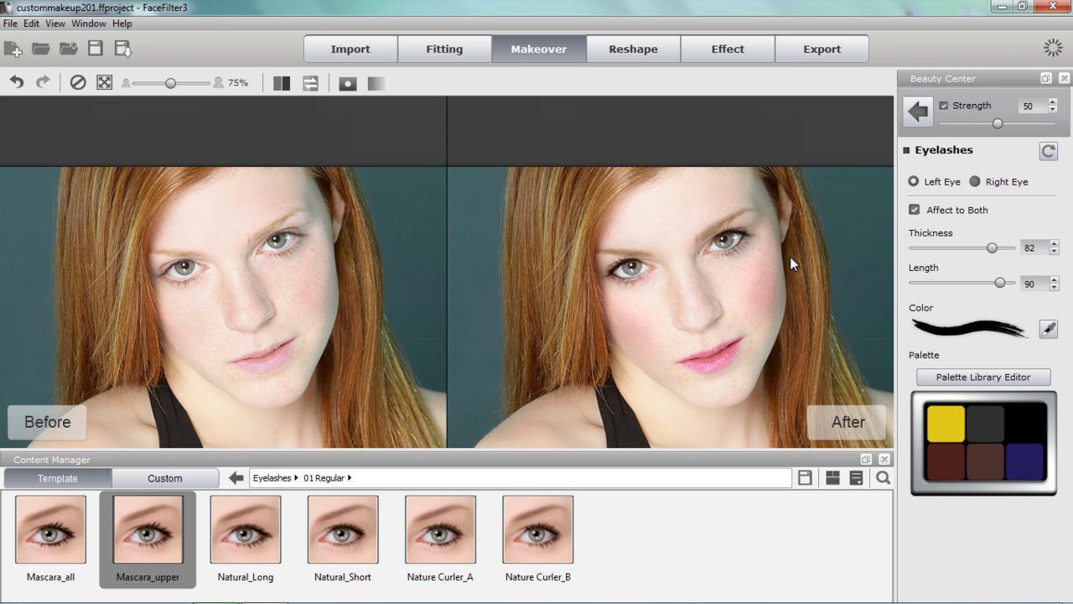
pyautogui.click(920, 112)
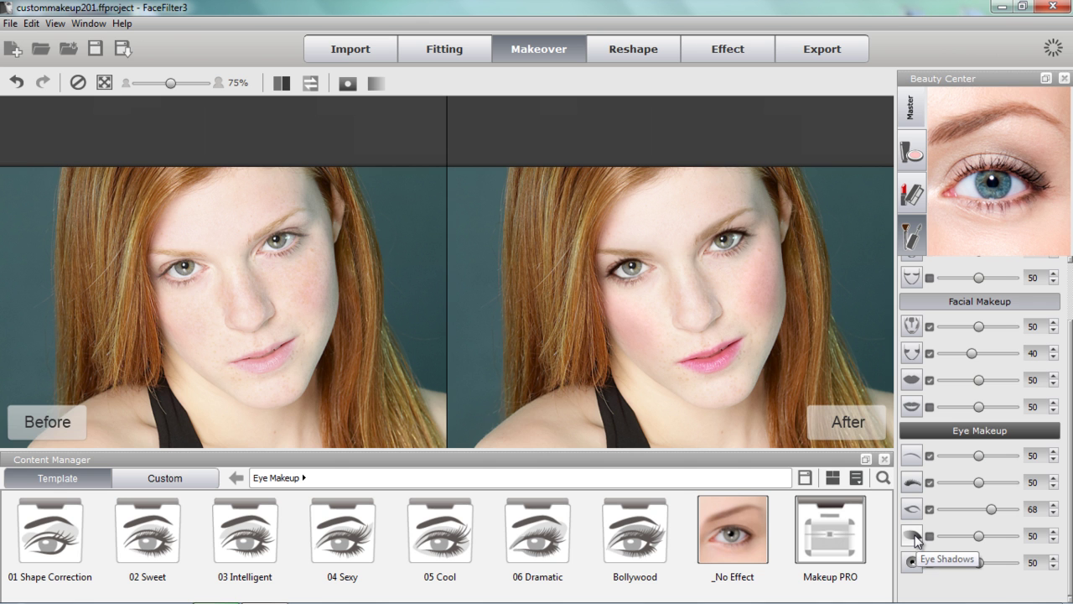
# Apply the Flash_Teal eye shadow template from the 03 Intelligent set to both eyes.
pyautogui.click(913, 535)
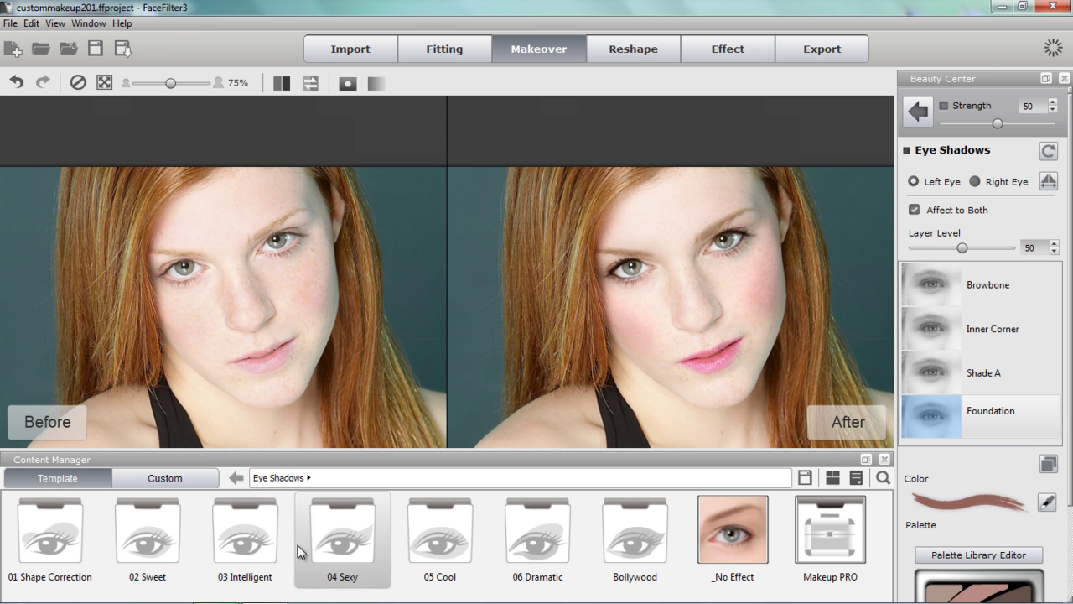
pyautogui.doubleClick(248, 537)
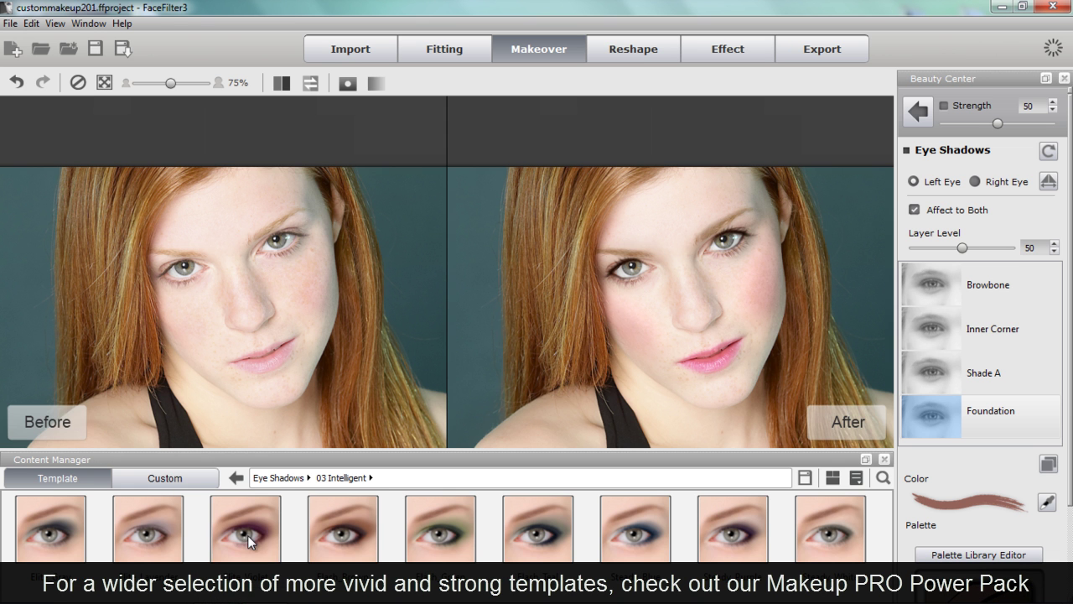
pyautogui.doubleClick(541, 537)
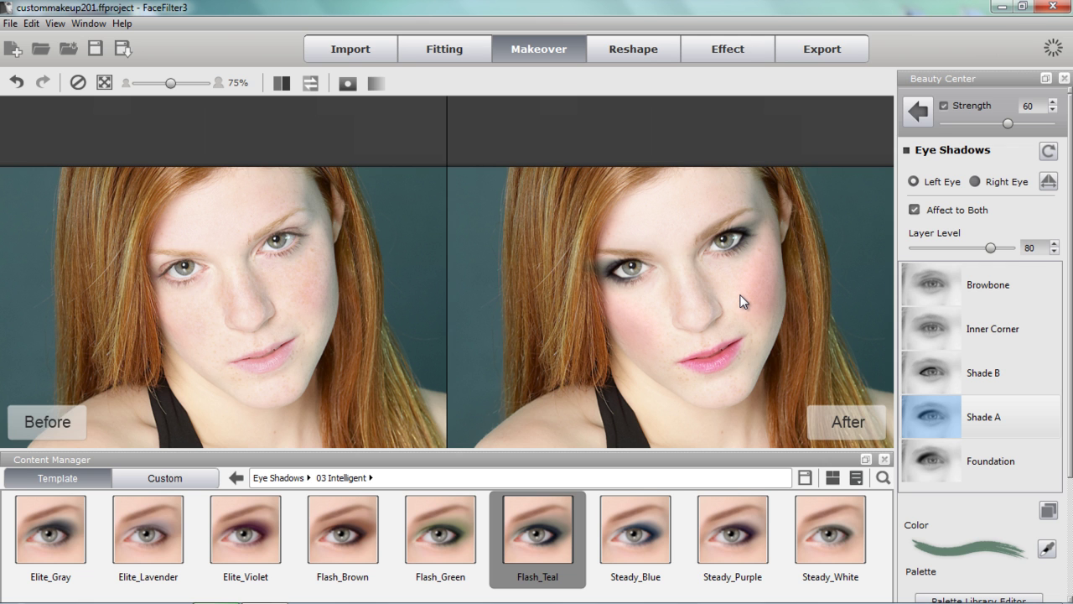
pyautogui.scroll(1, 710, 287)
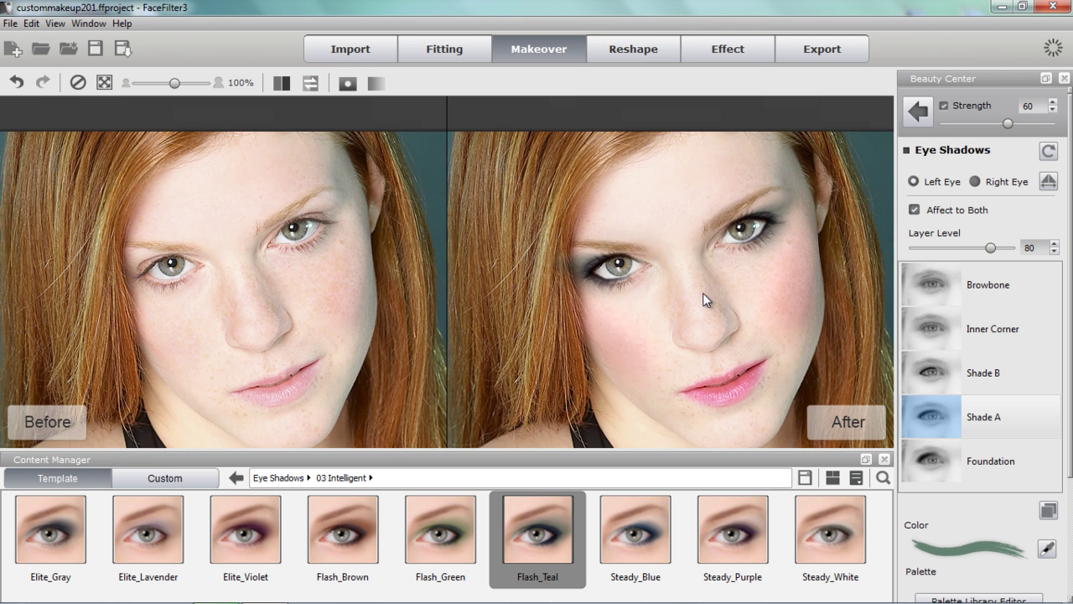
# Erase the parts of the Shade A and Foundation eye shadow masks that spill over the hair.
pyautogui.scroll(1, 703, 293)
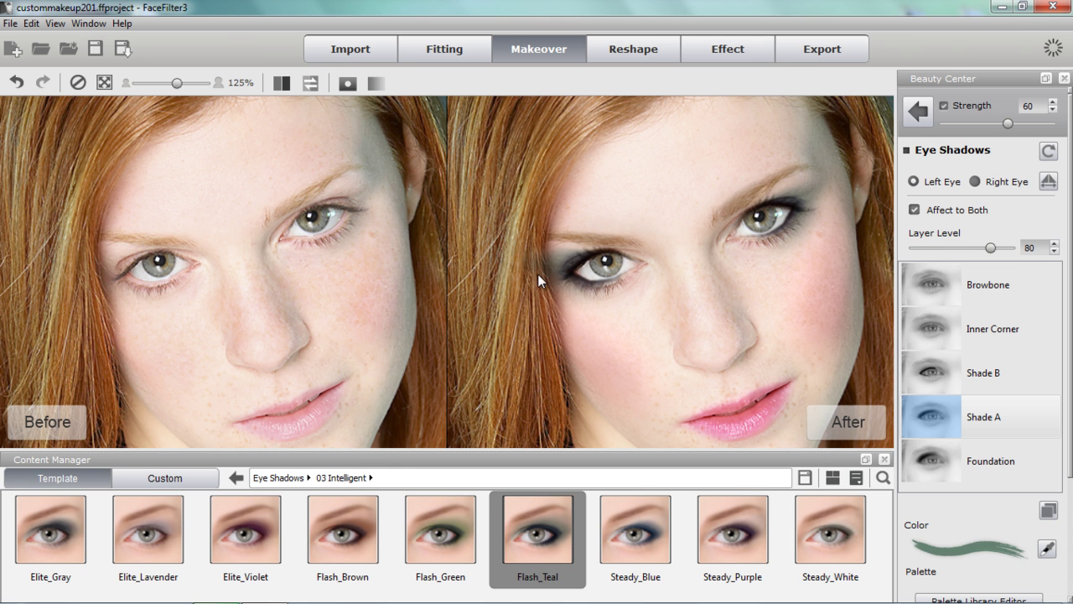
pyautogui.click(347, 83)
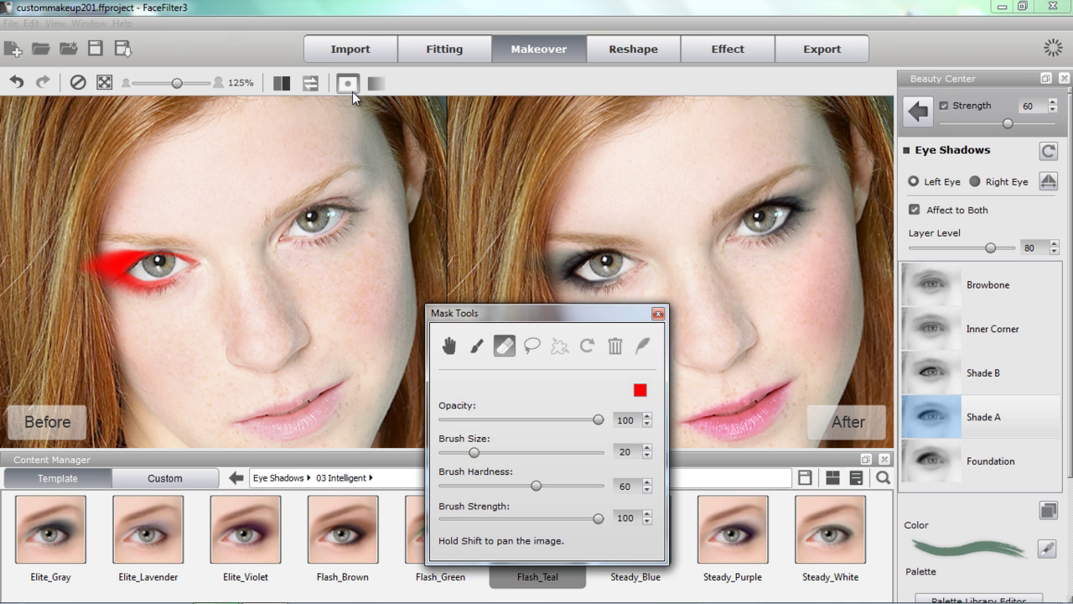
pyautogui.click(504, 350)
pyautogui.moveTo(80, 242)
pyautogui.mouseDown()
pyautogui.moveTo(80, 303)
pyautogui.moveTo(86, 246)
pyautogui.moveTo(92, 290)
pyautogui.moveTo(80, 221)
pyautogui.mouseUp()
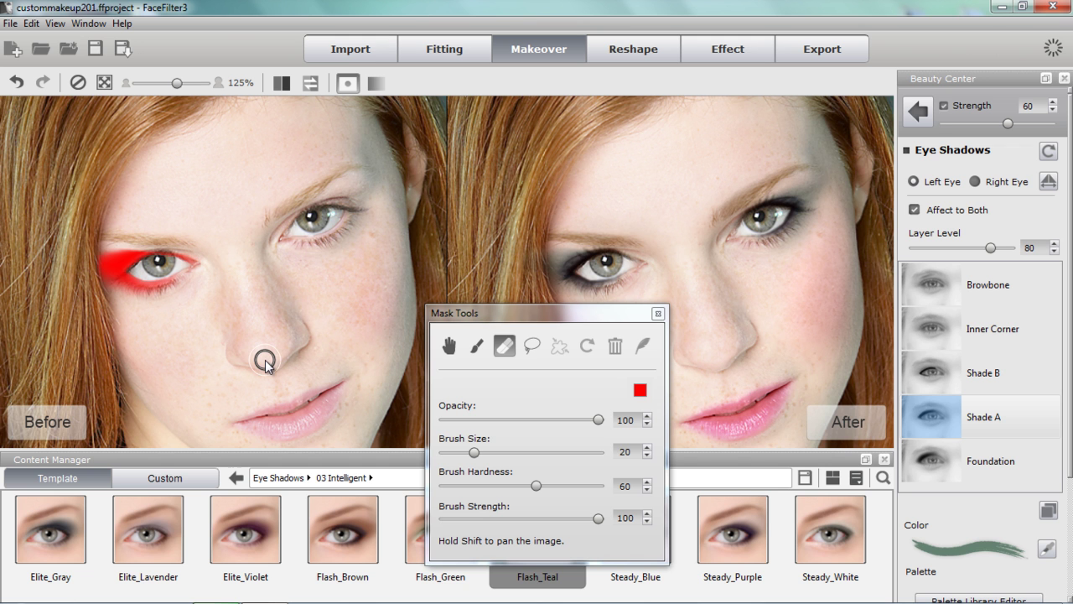
pyautogui.click(982, 464)
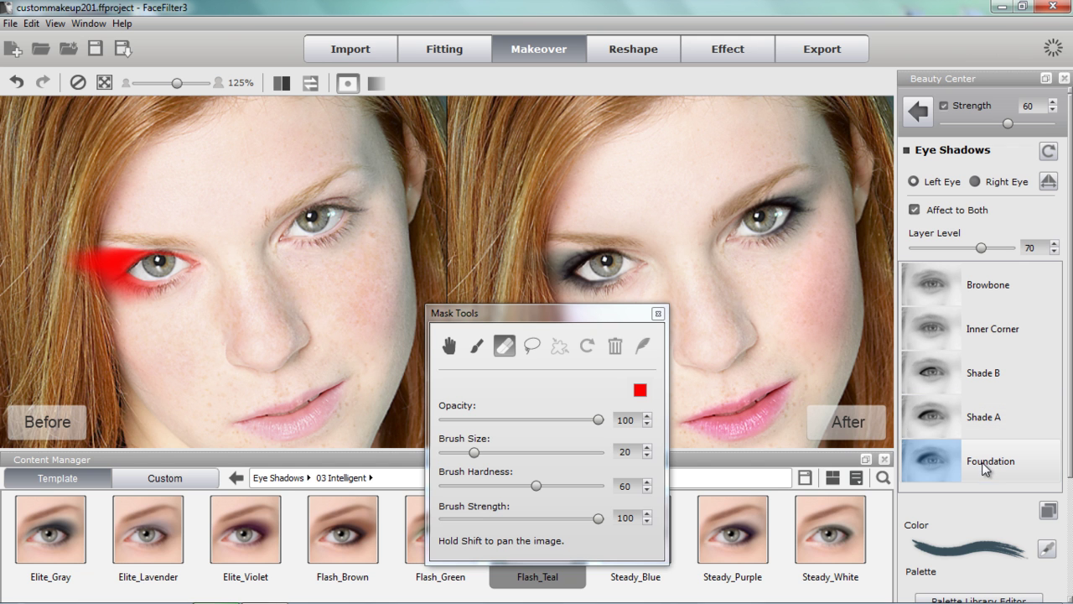
pyautogui.moveTo(84, 237)
pyautogui.mouseDown()
pyautogui.moveTo(88, 296)
pyautogui.moveTo(76, 245)
pyautogui.moveTo(84, 298)
pyautogui.mouseUp()
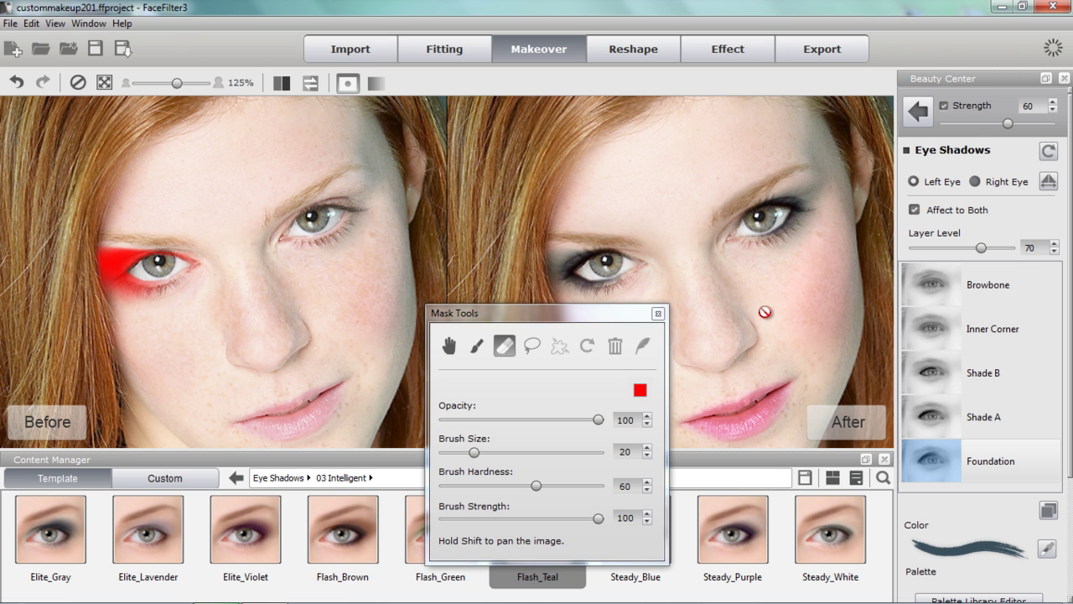
pyautogui.click(658, 314)
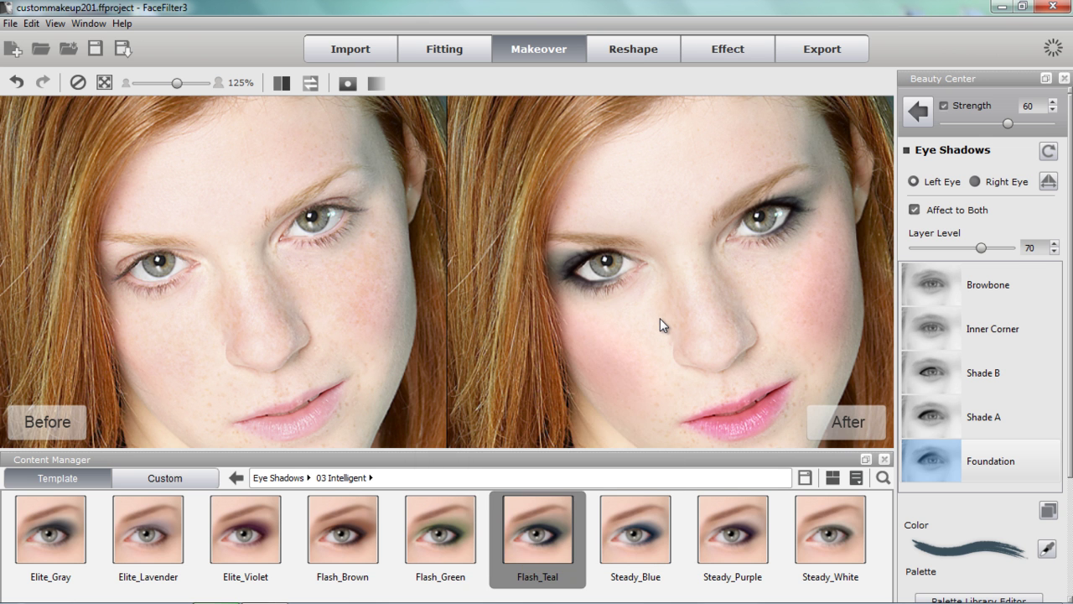
# Brighten the color of the eye shadow's Foundation layer to a slightly lighter teal blue.
pyautogui.click(998, 419)
pyautogui.click(999, 454)
pyautogui.click(970, 553)
pyautogui.moveTo(507, 216); pyautogui.dragTo(507, 199)
pyautogui.click(414, 360)
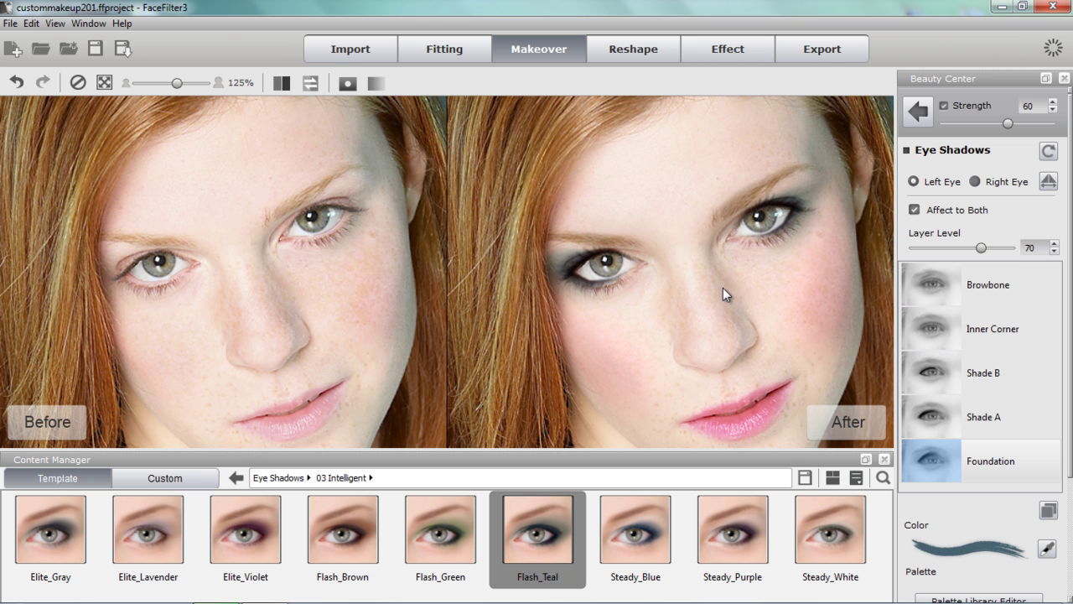
pyautogui.scroll(-2, 723, 287)
pyautogui.scroll(1, 723, 287)
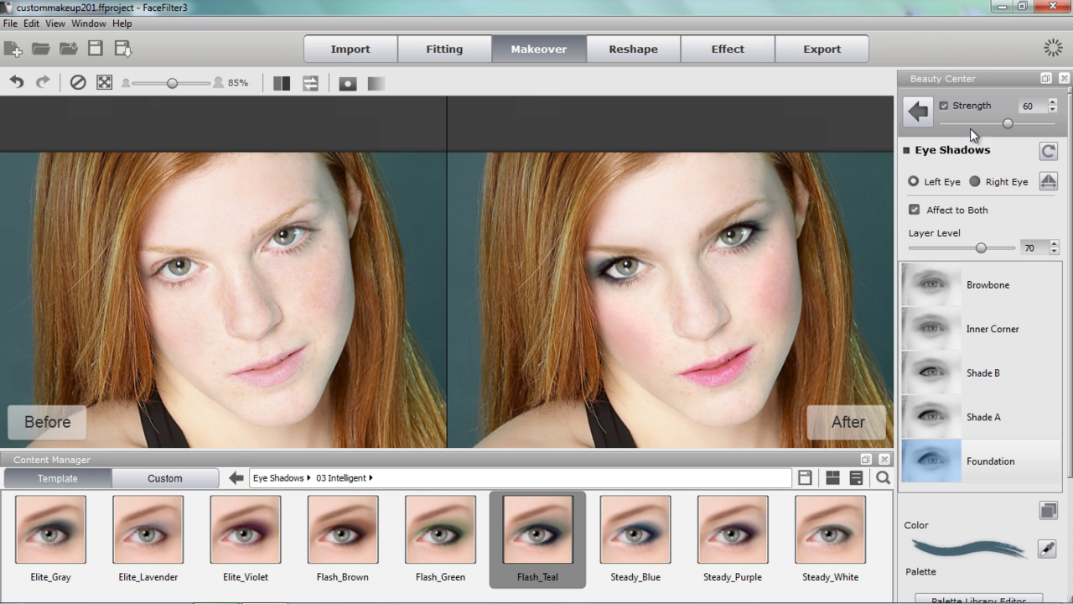
# Apply the Jade iris template from the Natural set to the eyes.
pyautogui.click(923, 111)
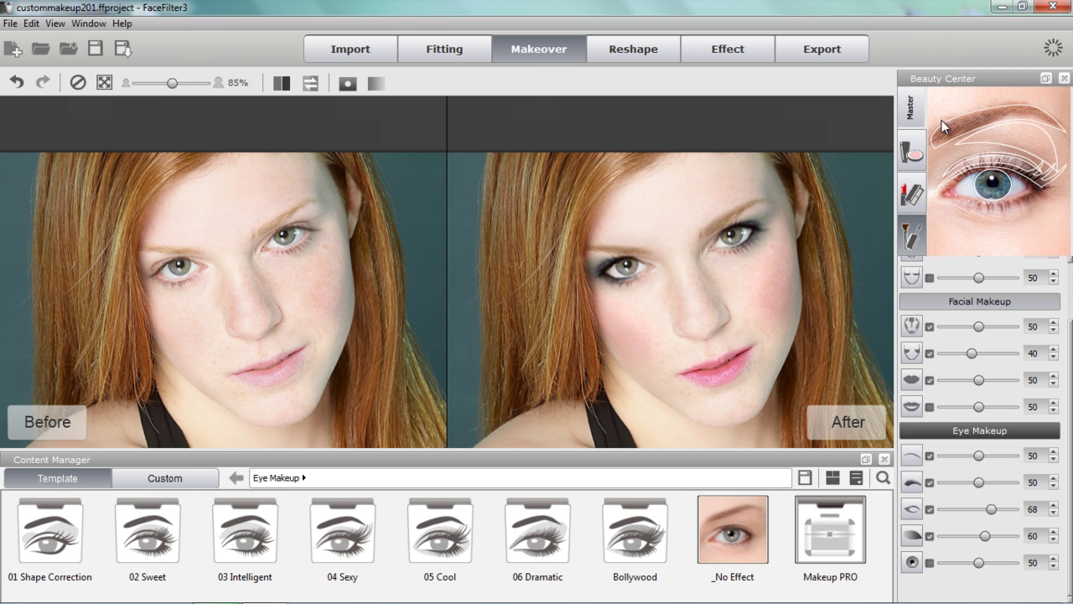
pyautogui.click(912, 561)
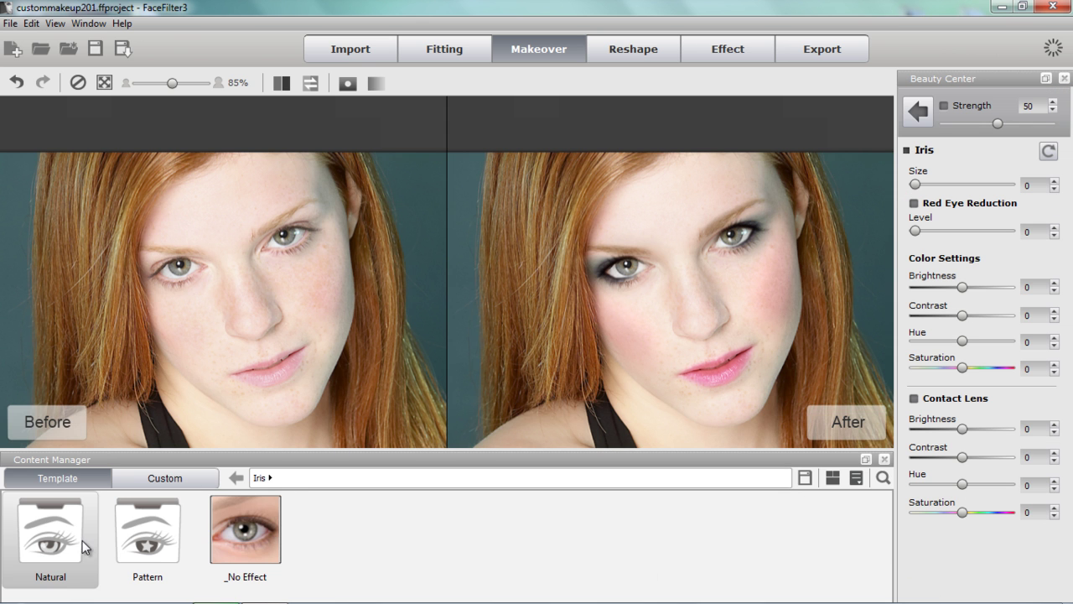
pyautogui.doubleClick(81, 538)
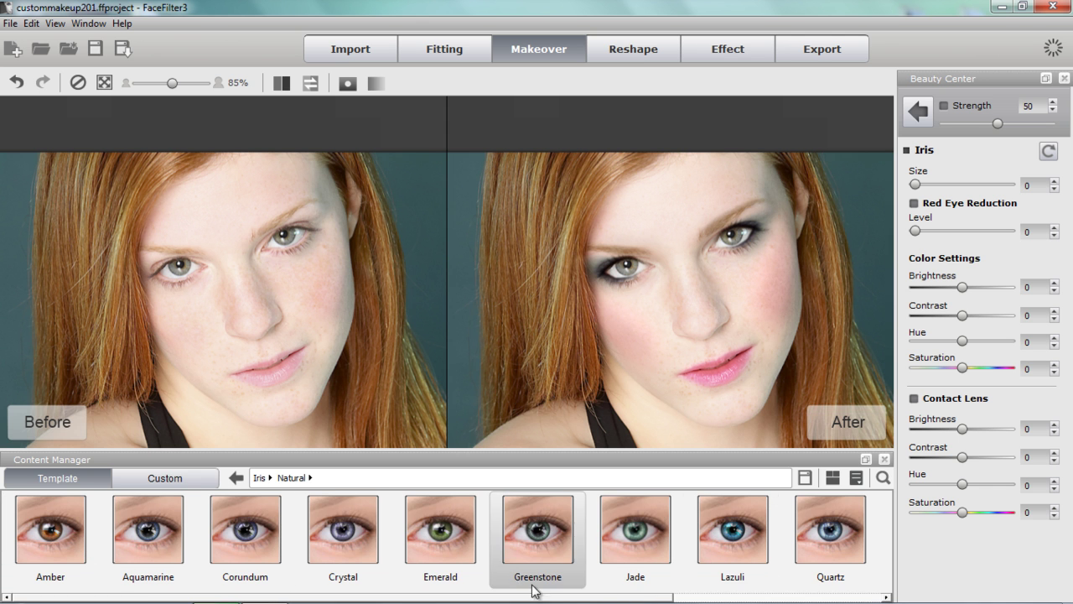
pyautogui.moveTo(661, 597); pyautogui.dragTo(853, 597)
pyautogui.scroll(2, 538, 527)
pyautogui.click(538, 528)
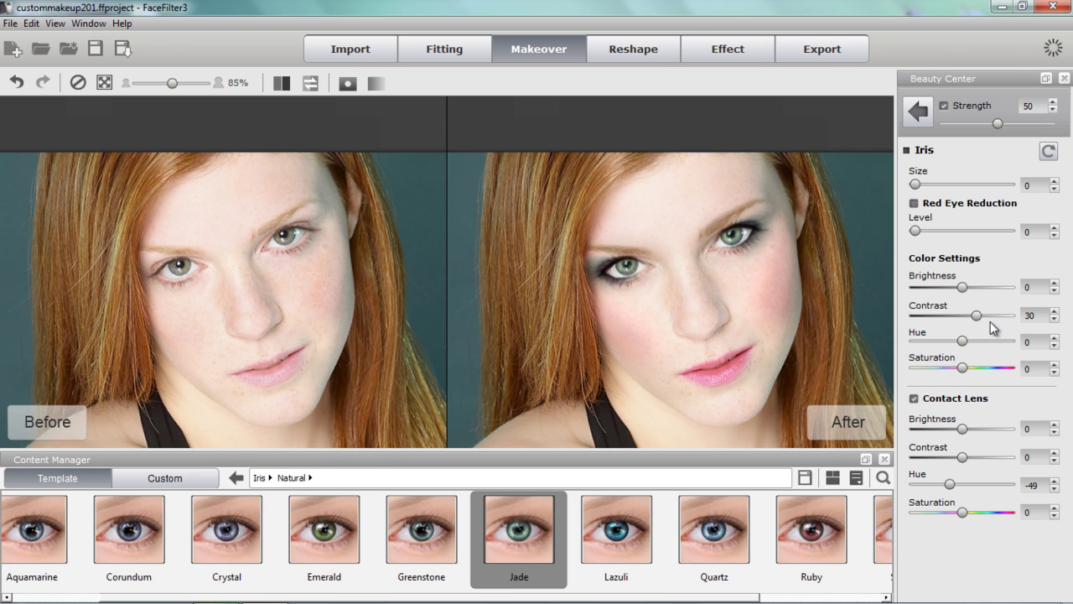
# Set the brightness of the iris contact lens to -28 and check the look on the whole portrait.
pyautogui.moveTo(962, 429); pyautogui.dragTo(949, 428)
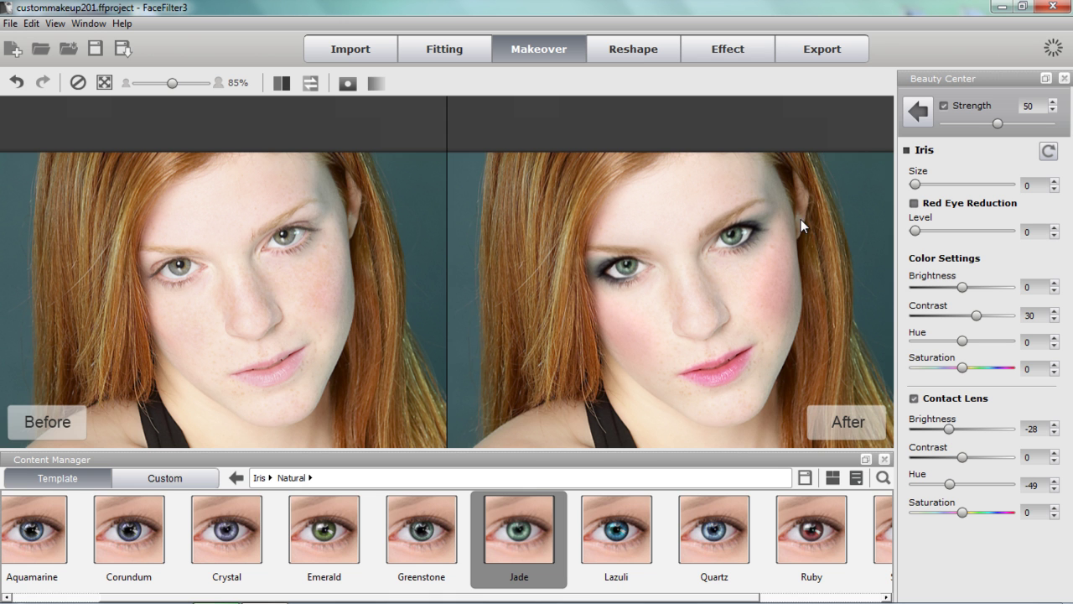
pyautogui.scroll(-2, 424, 268)
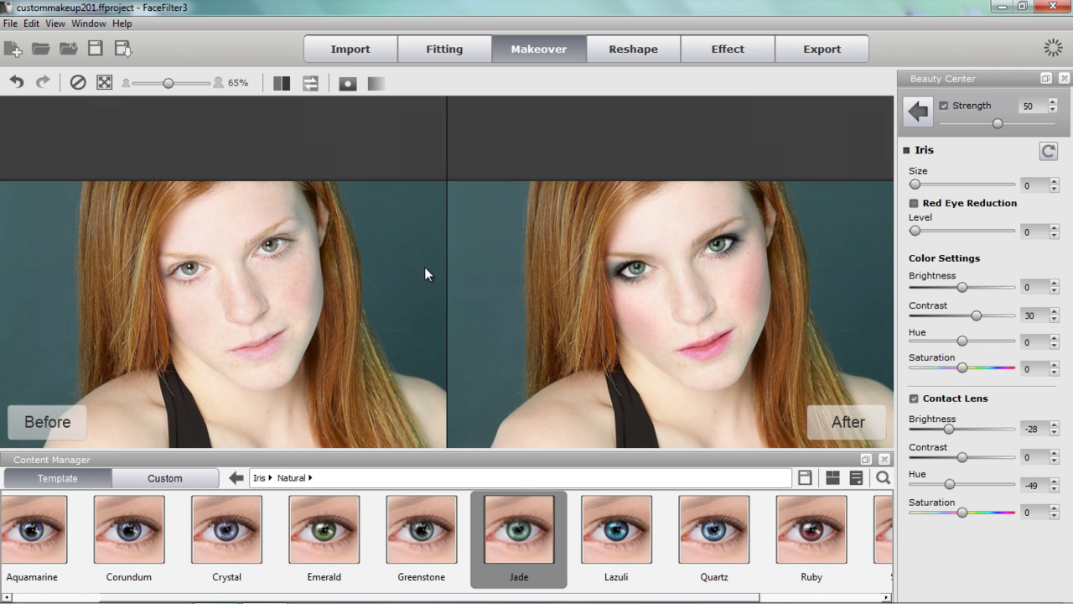
pyautogui.scroll(1, 646, 275)
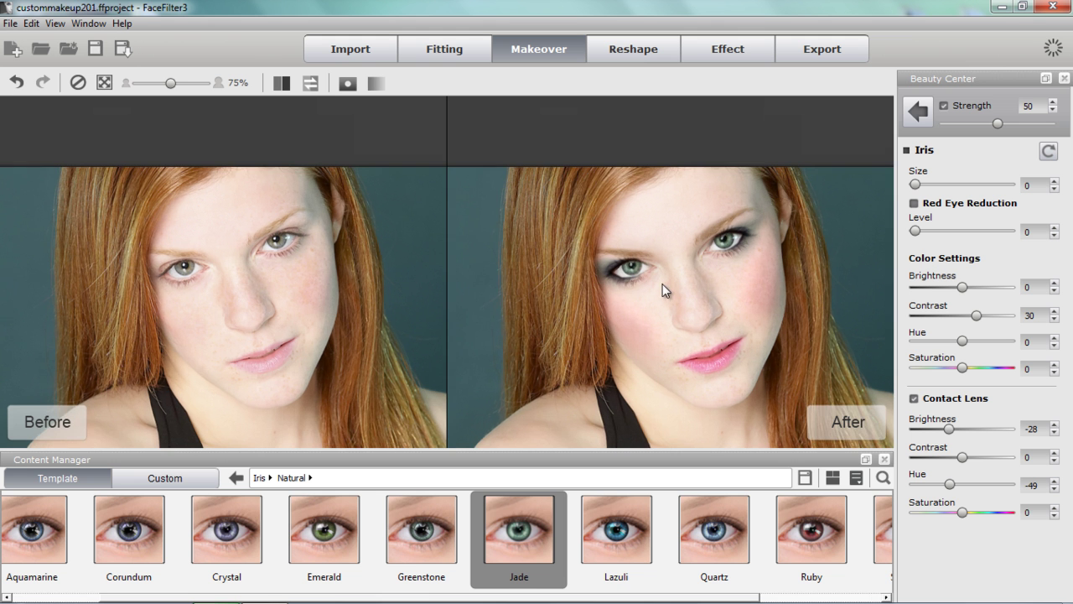
pyautogui.scroll(-2, 667, 287)
pyautogui.moveTo(669, 288); pyautogui.dragTo(660, 251)
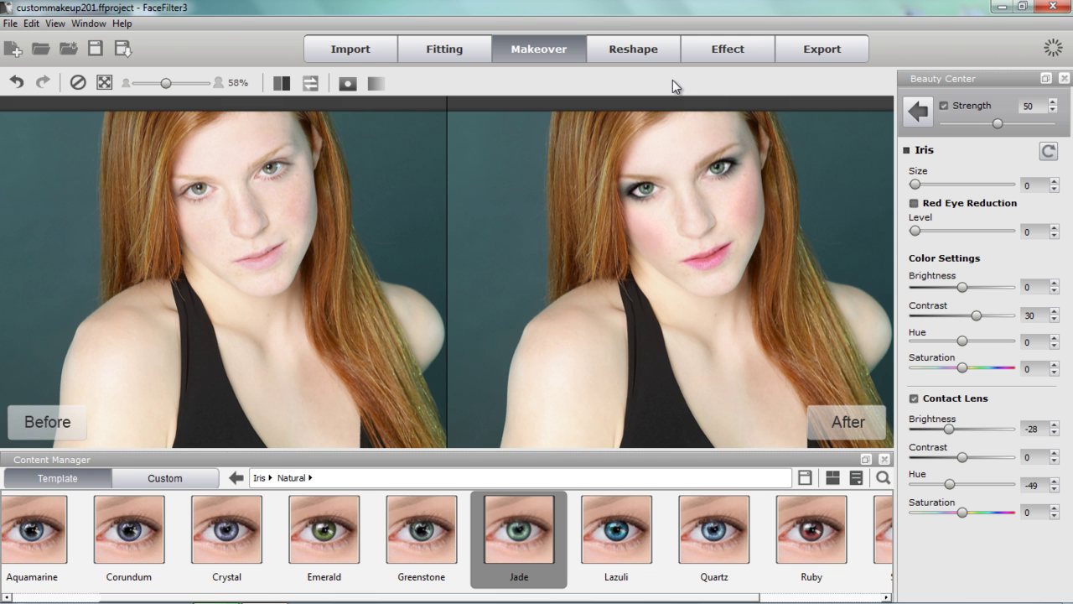
# Save the complete makeover as a custom template named redhead.
pyautogui.click(917, 111)
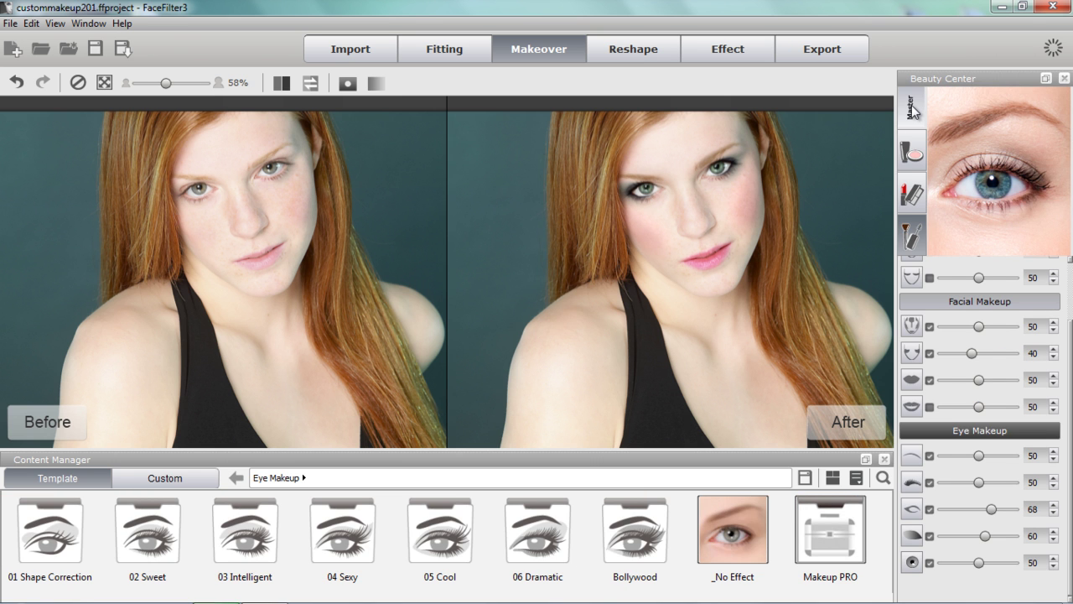
pyautogui.click(912, 105)
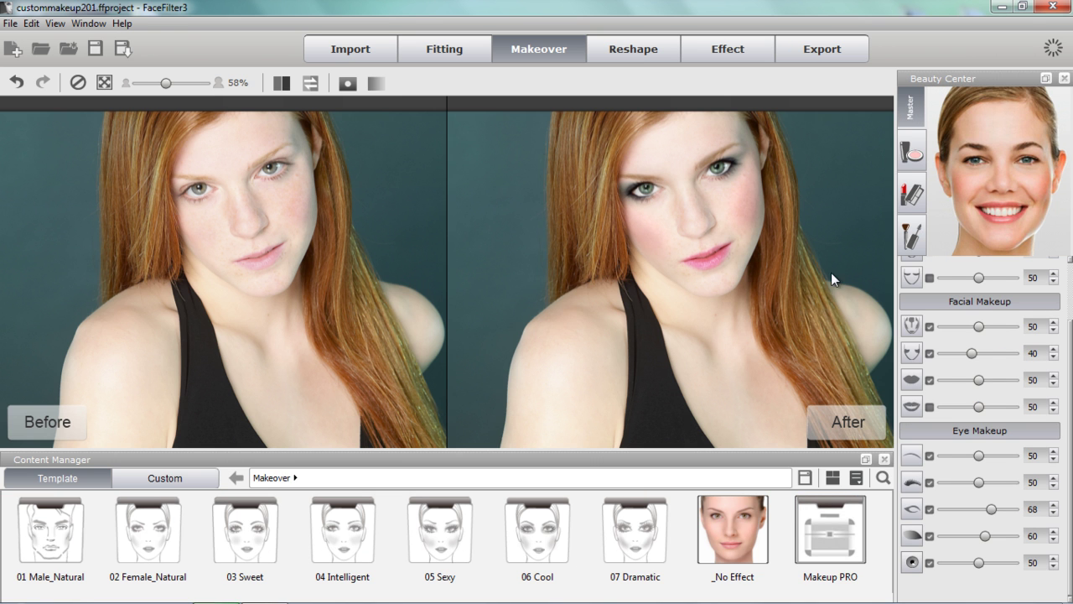
pyautogui.click(805, 478)
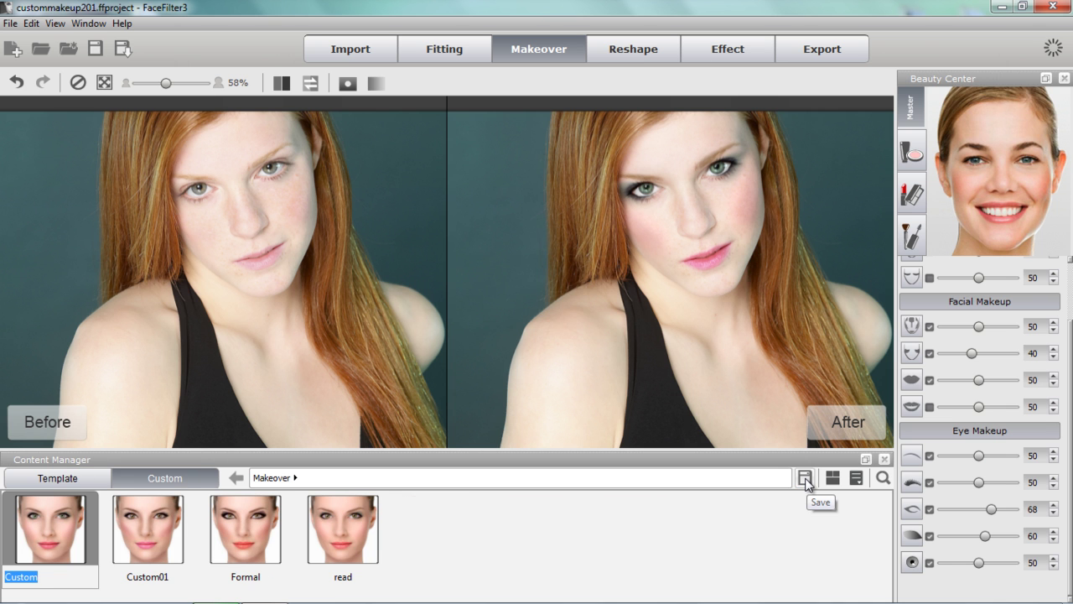
pyautogui.write('redhead')
pyautogui.press('Return')
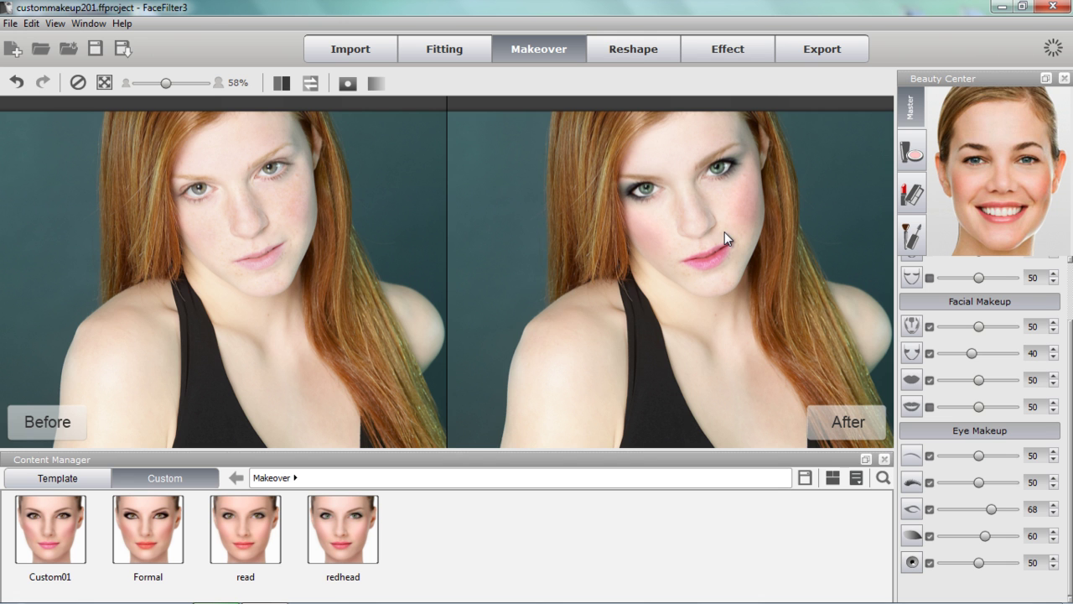
# Open the project custommakeup202.ffproject without saving the current project.
pyautogui.click(49, 53)
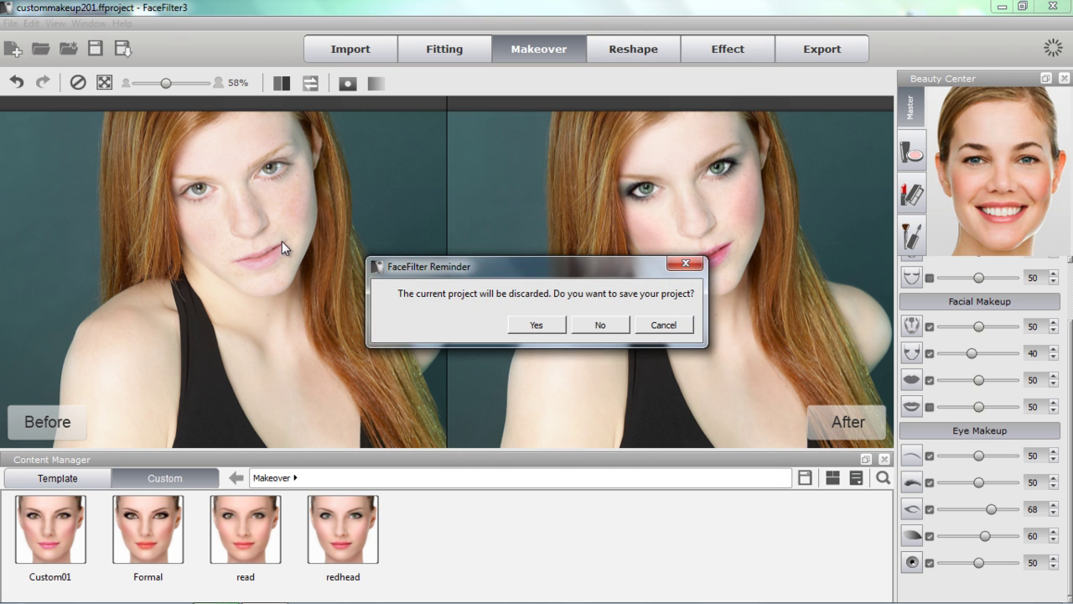
pyautogui.click(605, 323)
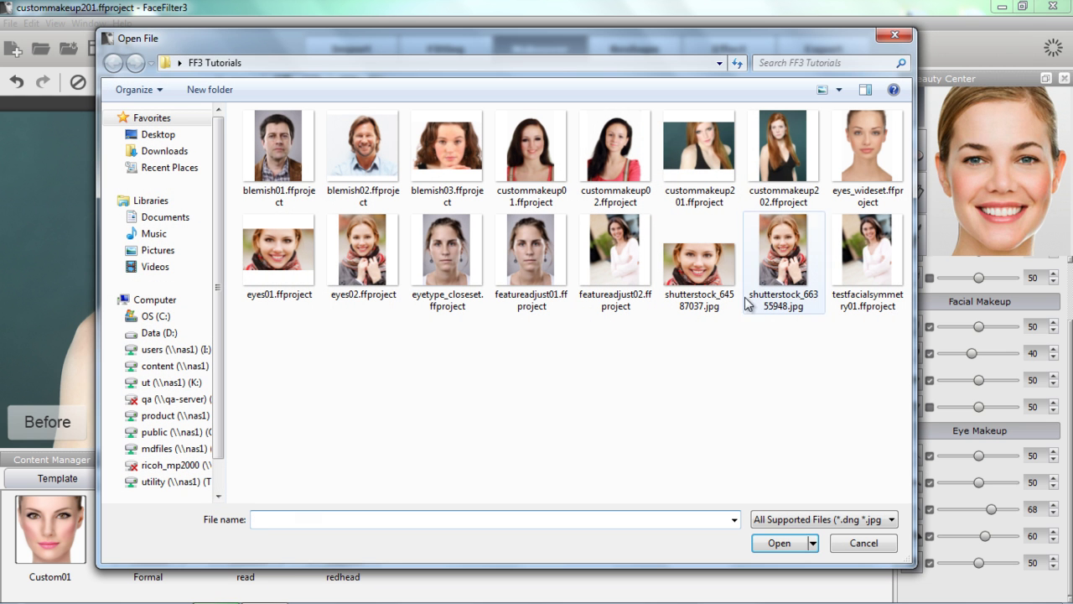
pyautogui.click(797, 133)
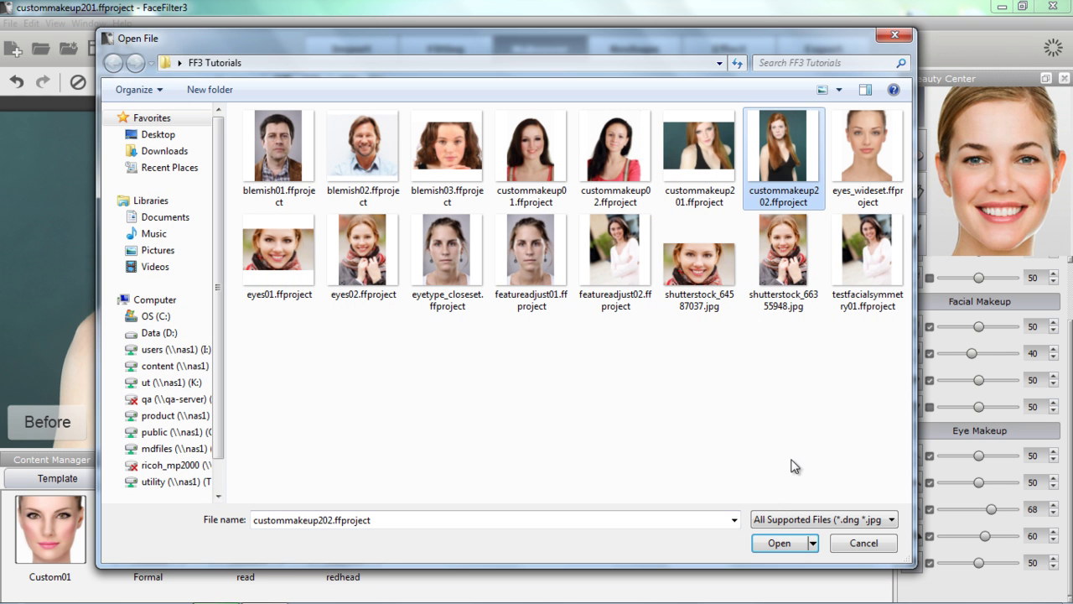
pyautogui.click(786, 546)
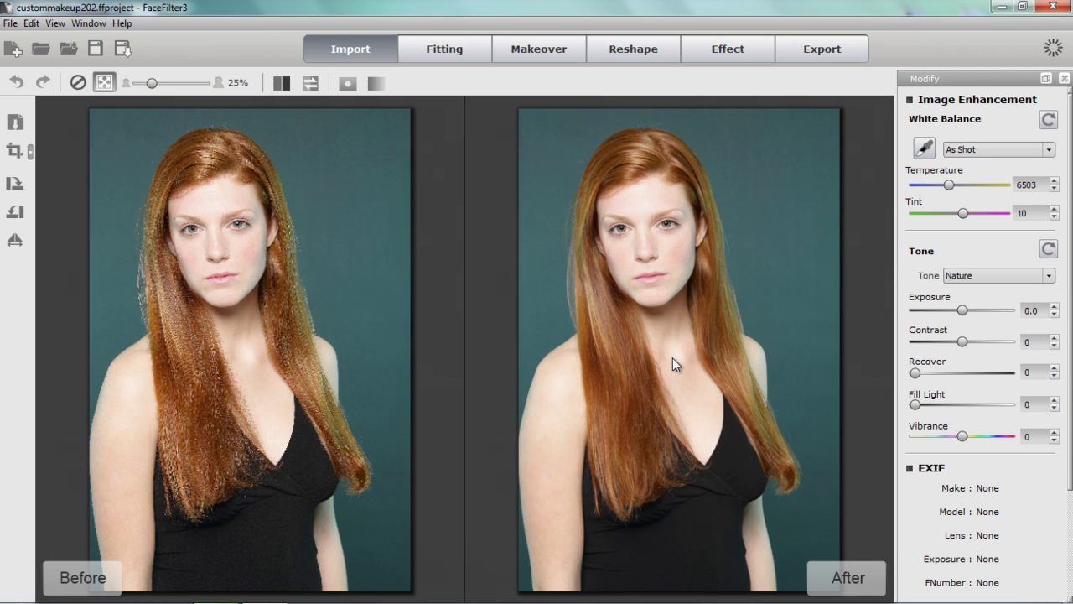
# Apply the custom redhead makeover template to the portrait in the newly opened project.
pyautogui.scroll(1, 680, 259)
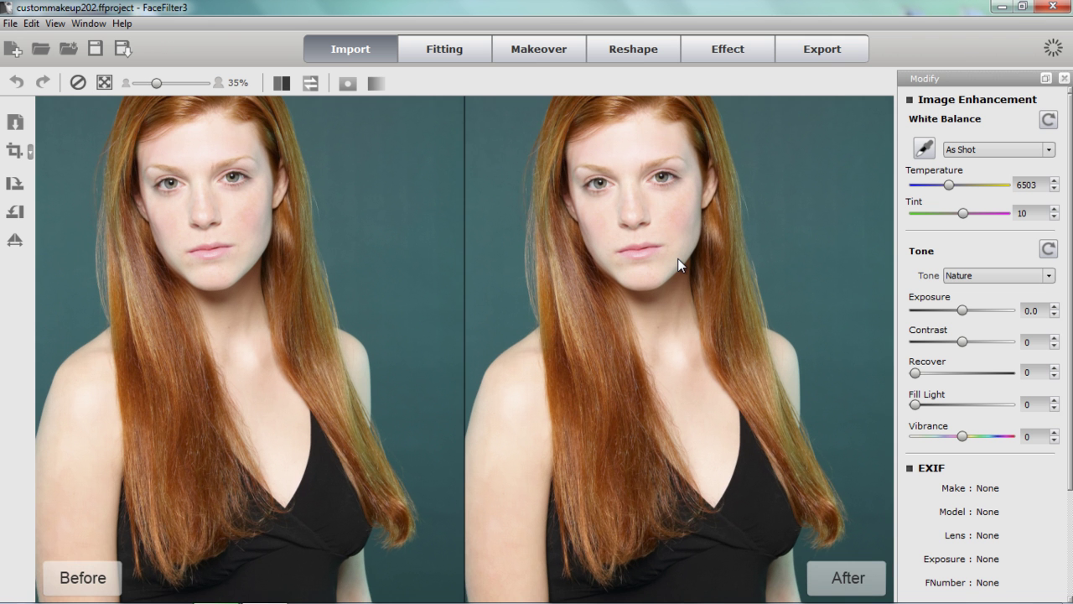
pyautogui.click(541, 49)
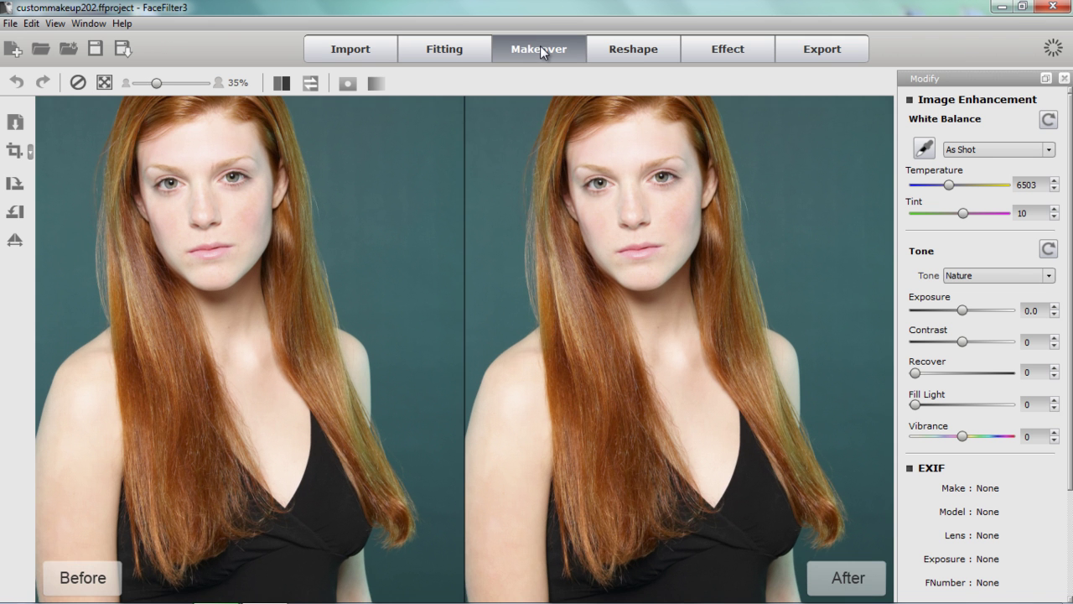
pyautogui.moveTo(600, 239); pyautogui.dragTo(691, 385)
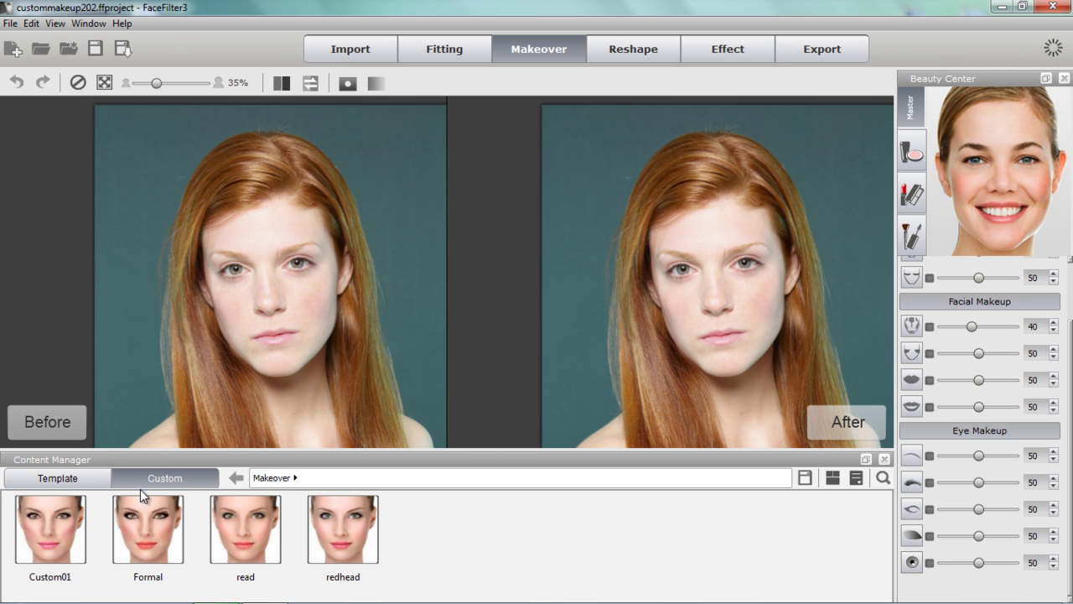
pyautogui.doubleClick(344, 526)
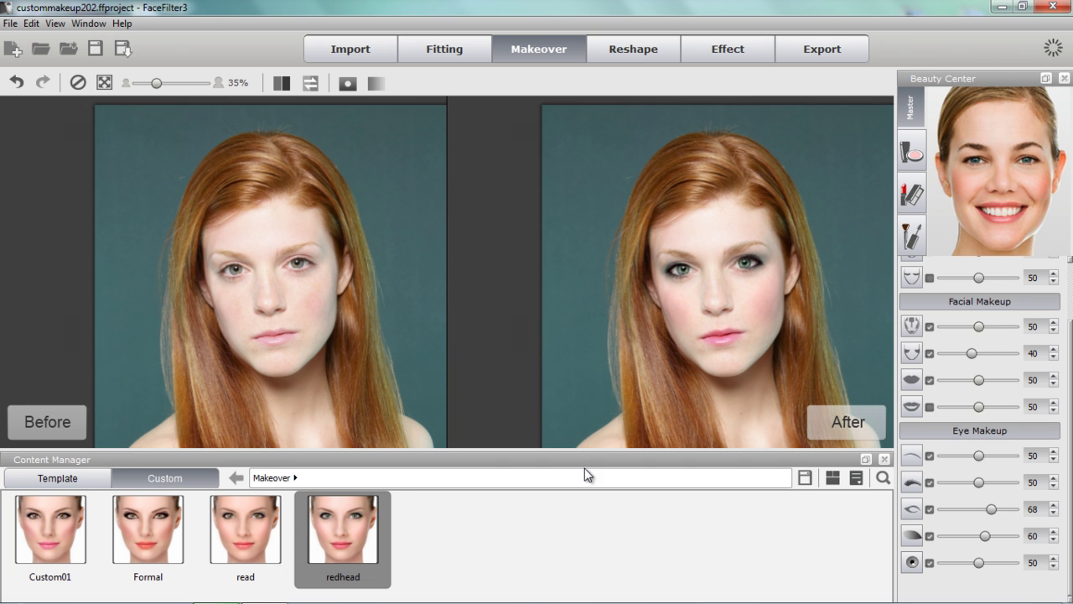
# Compare the face before and after the makeup in a single split view divided down the middle of the face.
pyautogui.scroll(1, 765, 351)
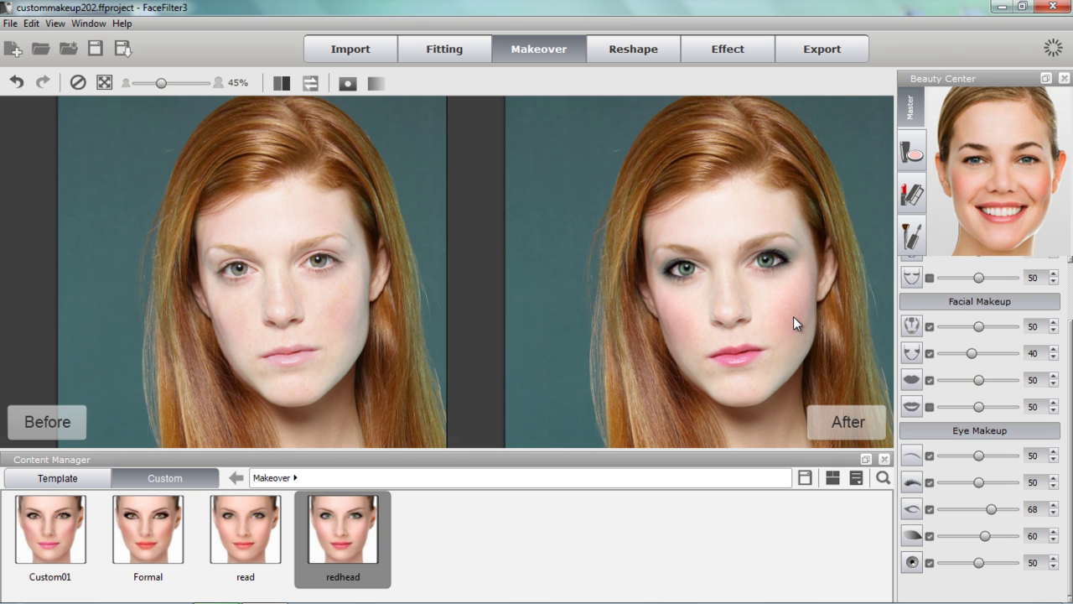
pyautogui.click(283, 83)
pyautogui.moveTo(447, 185); pyautogui.dragTo(498, 249)
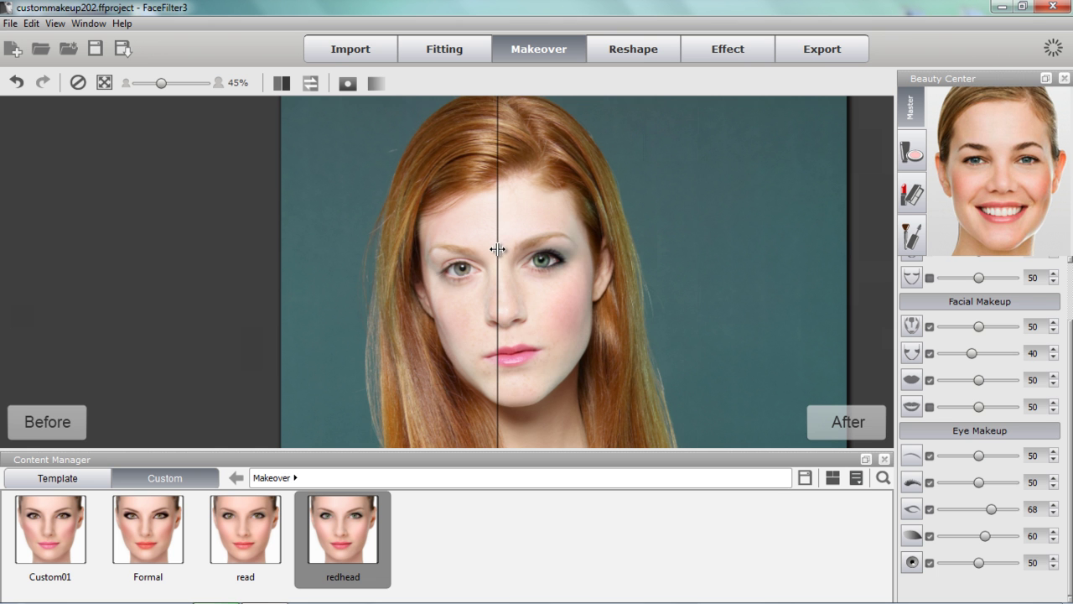